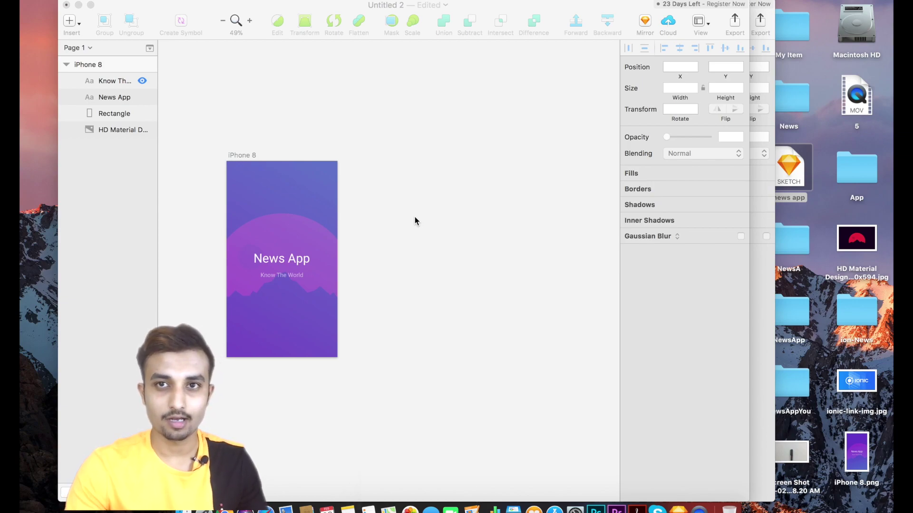
Add a second iPhone 8 artboard, 375×667, beside the News App splash artboard.
click(71, 23)
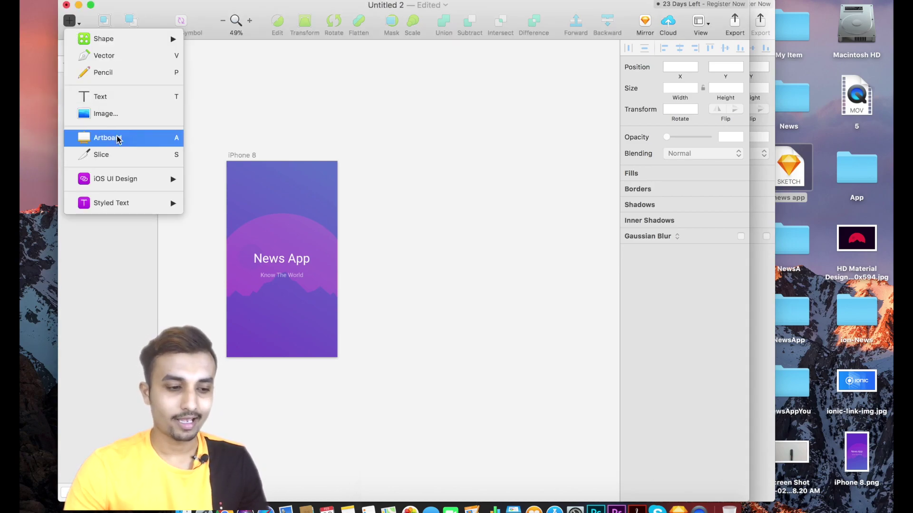
key(Escape)
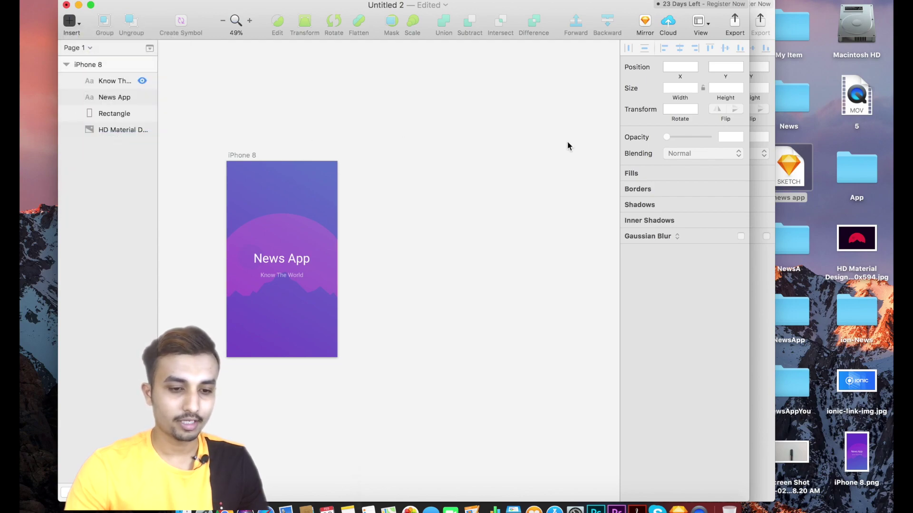
key(a)
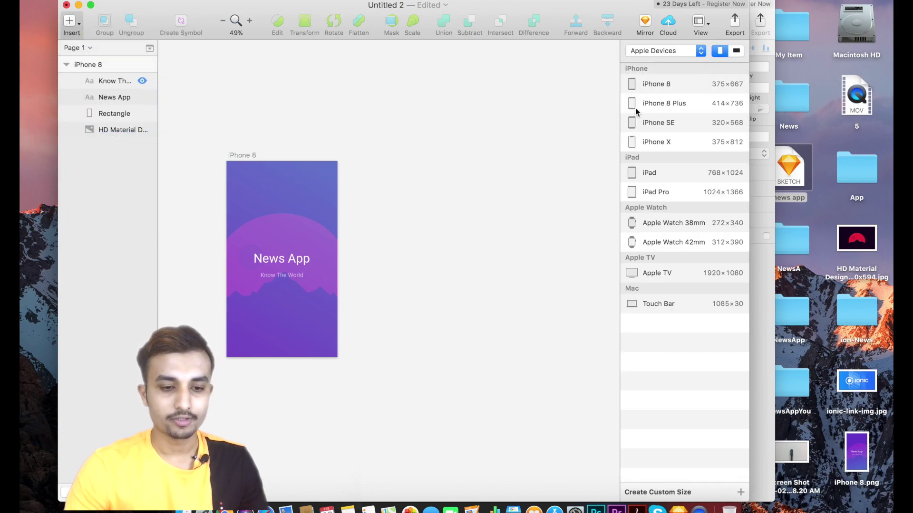
click(659, 84)
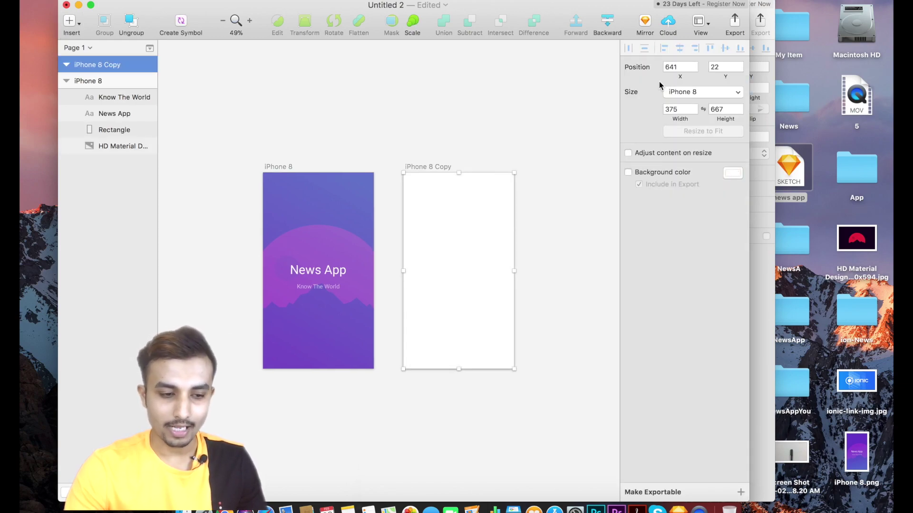
Draw a header rectangle about 375×79 across the top of the new artboard and turn off its border.
scroll(535, 194, up, 3)
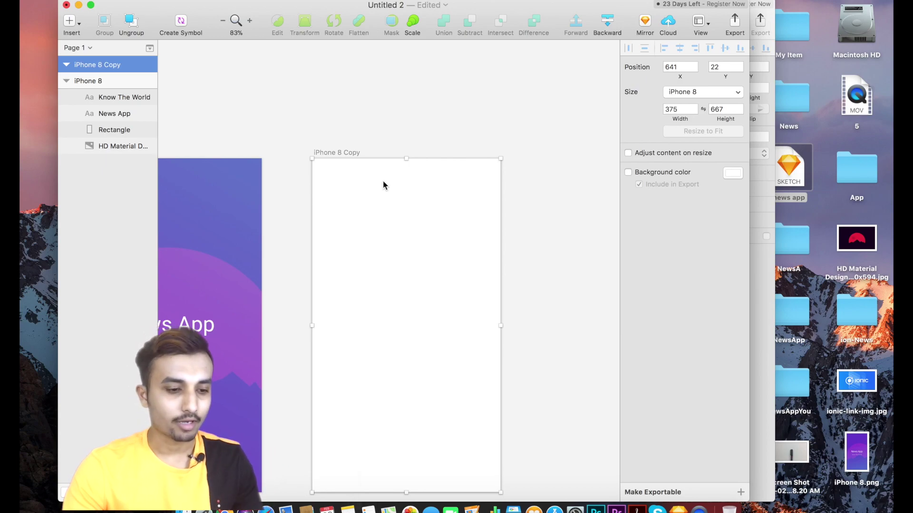
click(77, 24)
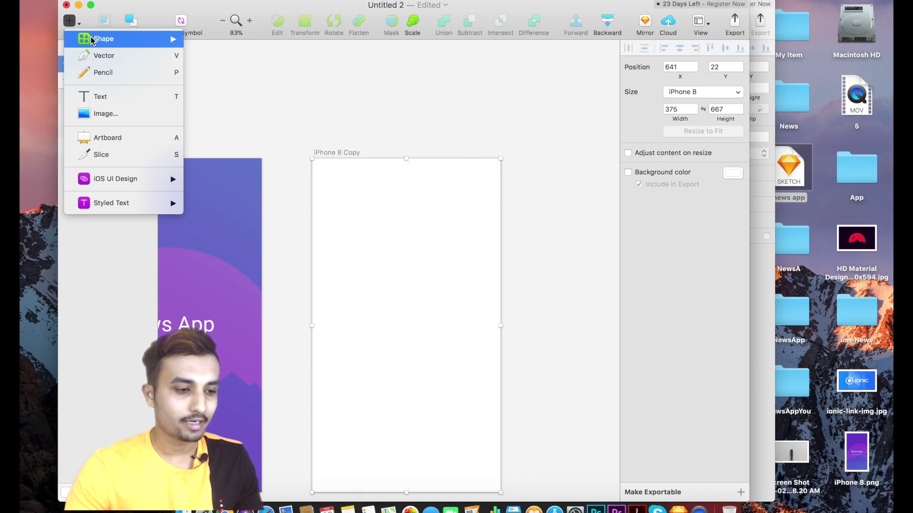
mouse_move(116, 37)
click(222, 73)
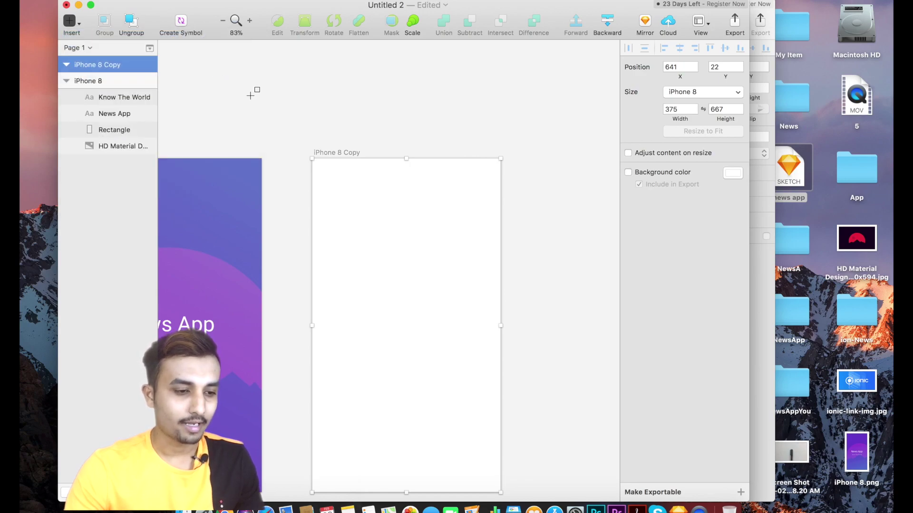
drag(311, 159, 507, 197)
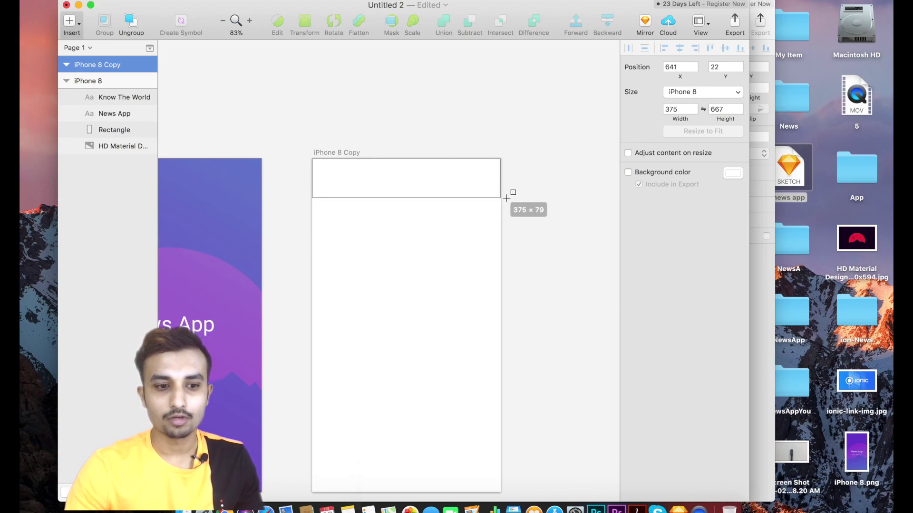
drag(506, 198, 506, 198)
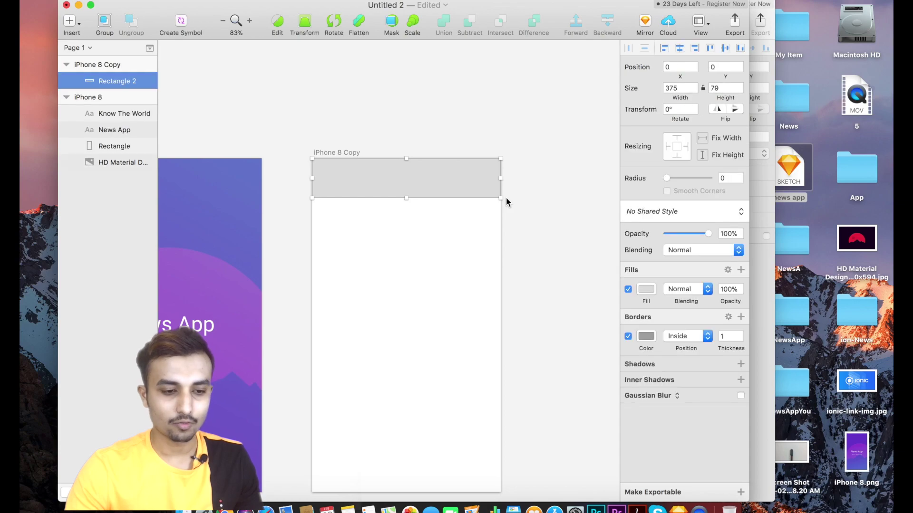
click(627, 337)
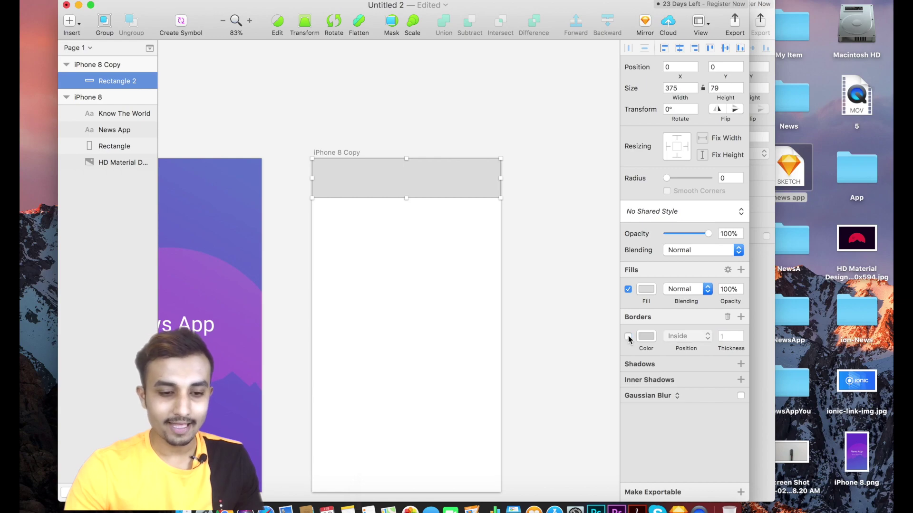
Copy the first hex code from the colour note in Notes and fill the header rectangle in Sketch with 6D8CFE.
click(646, 289)
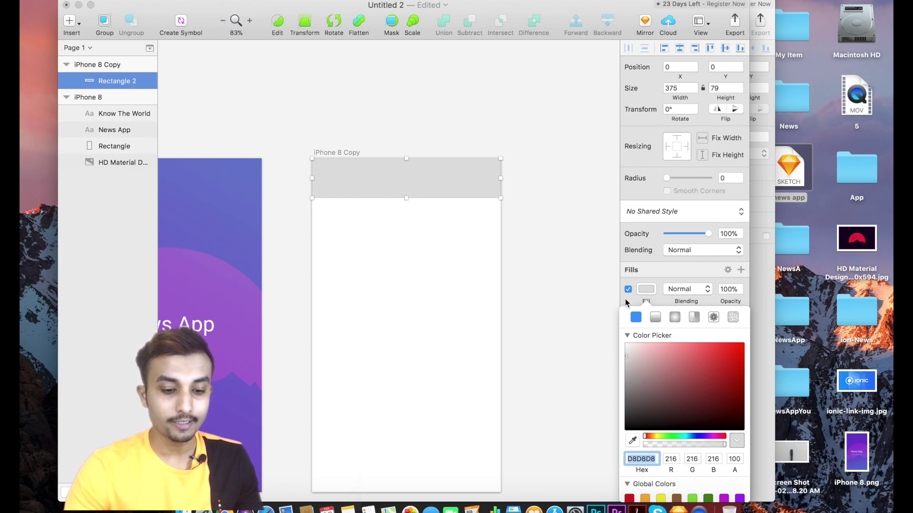
click(350, 504)
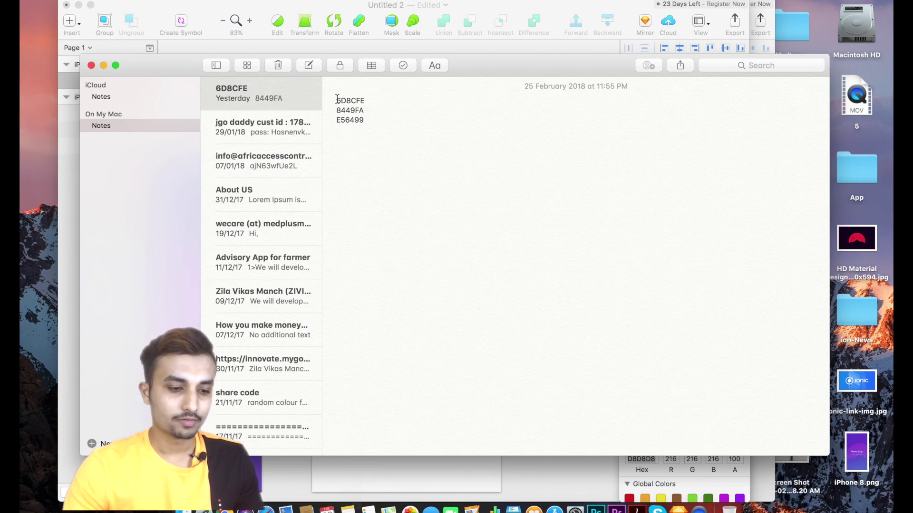
drag(336, 101, 371, 100)
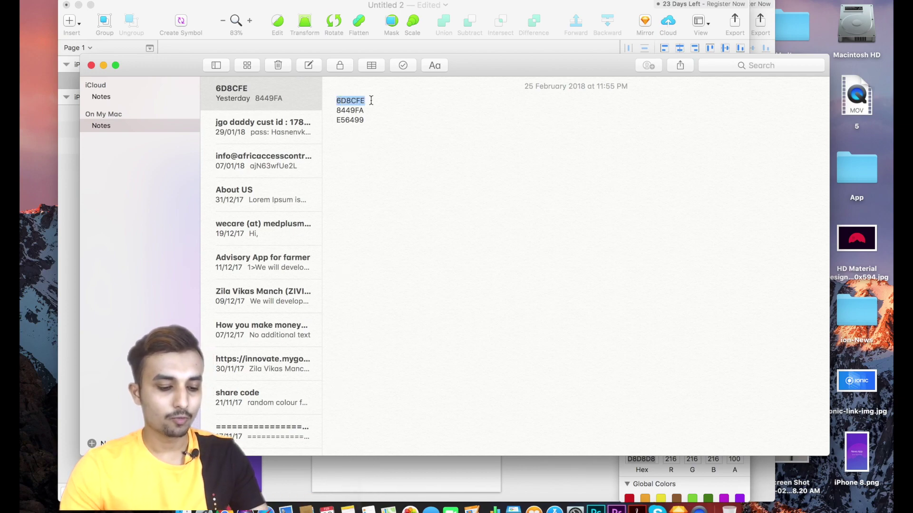
click(71, 229)
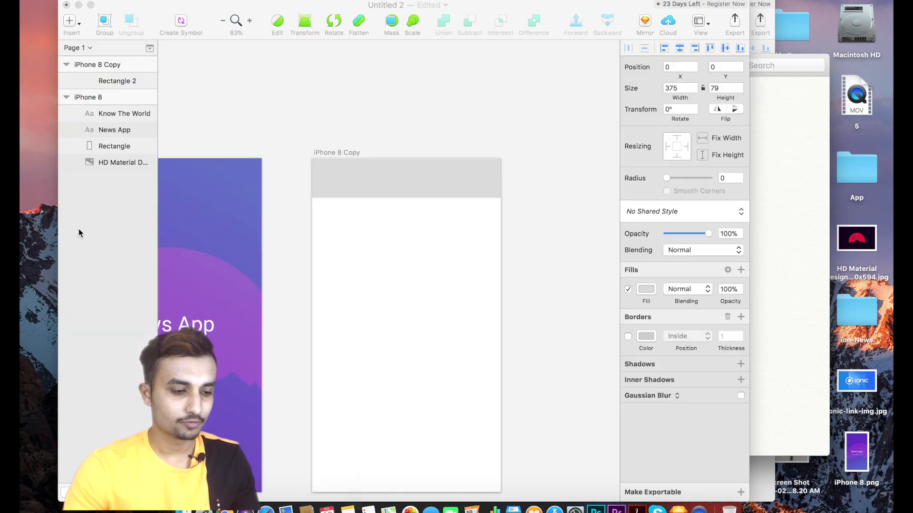
click(472, 180)
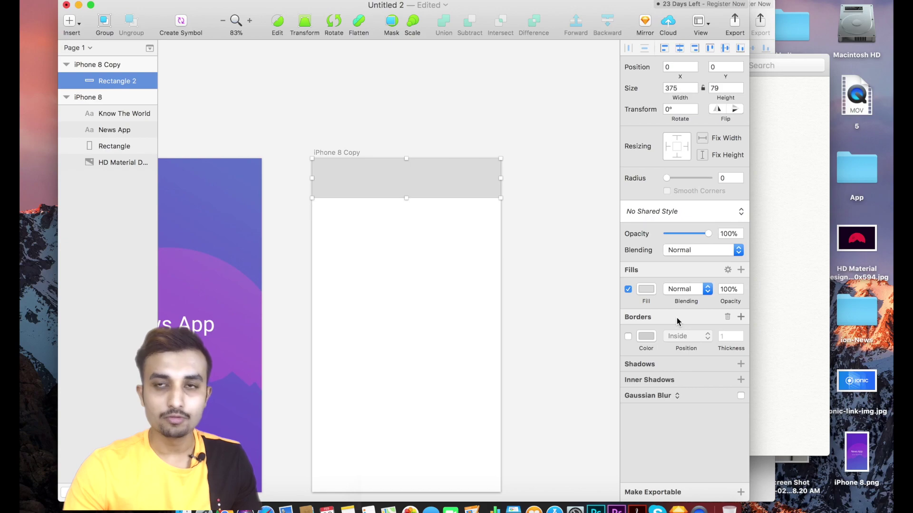
click(647, 290)
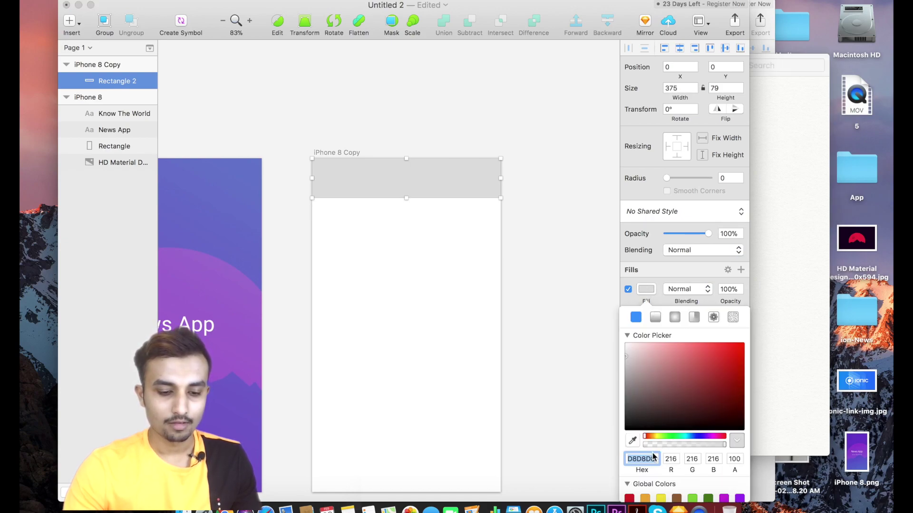
text(6D8CFE)
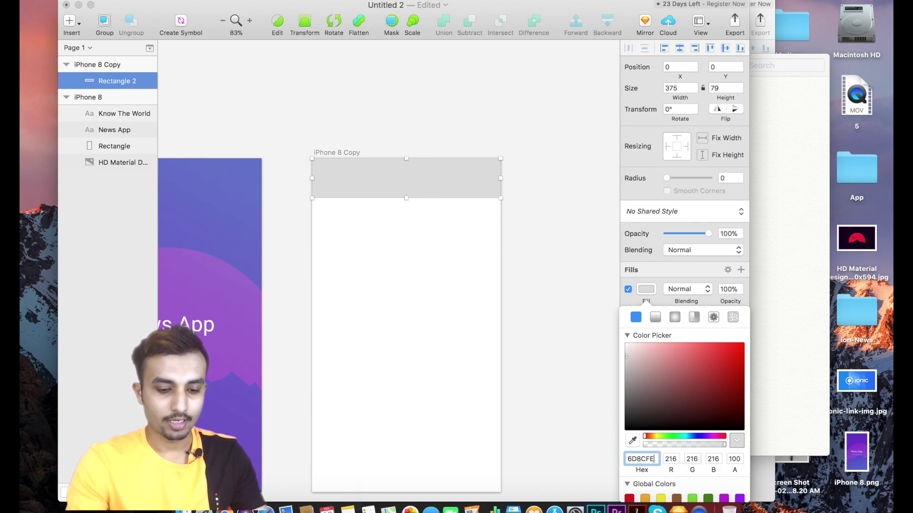
key(Return)
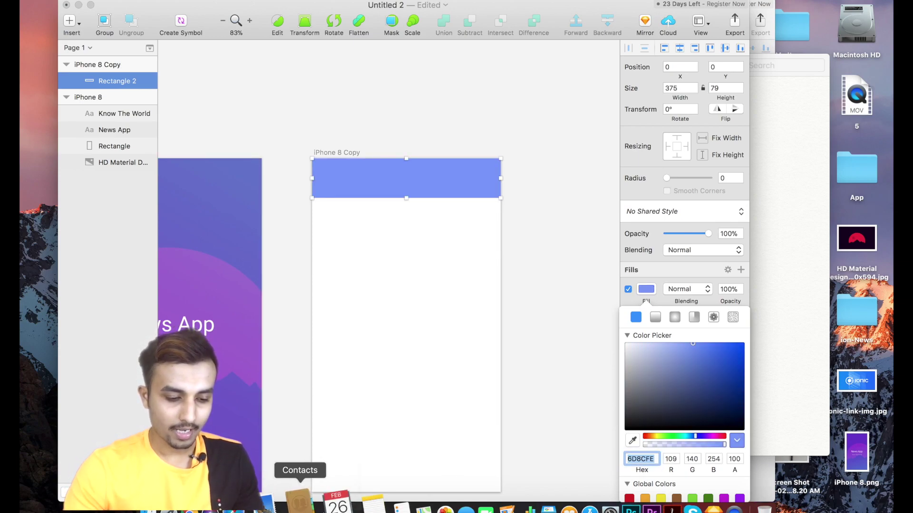
Switch to Notes and copy the second hex code, 8449FA, from the colour note.
click(349, 500)
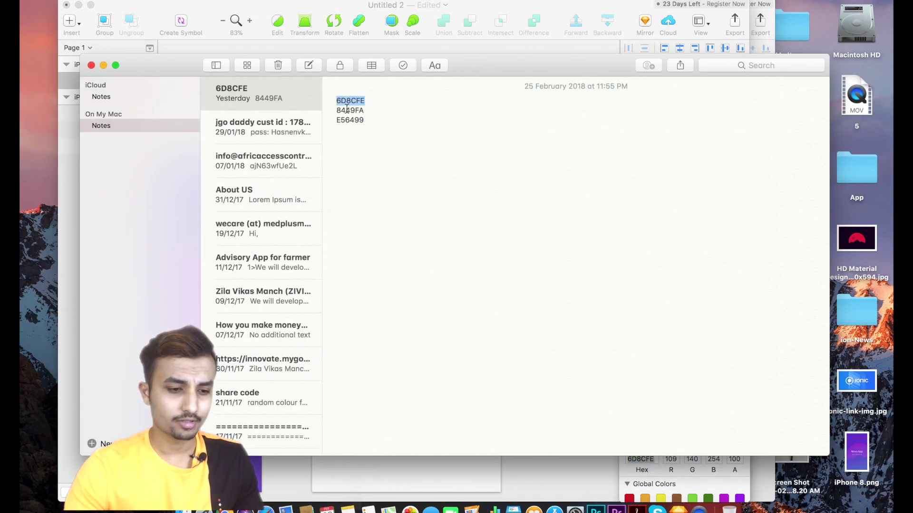
double_click(346, 110)
key(super+c)
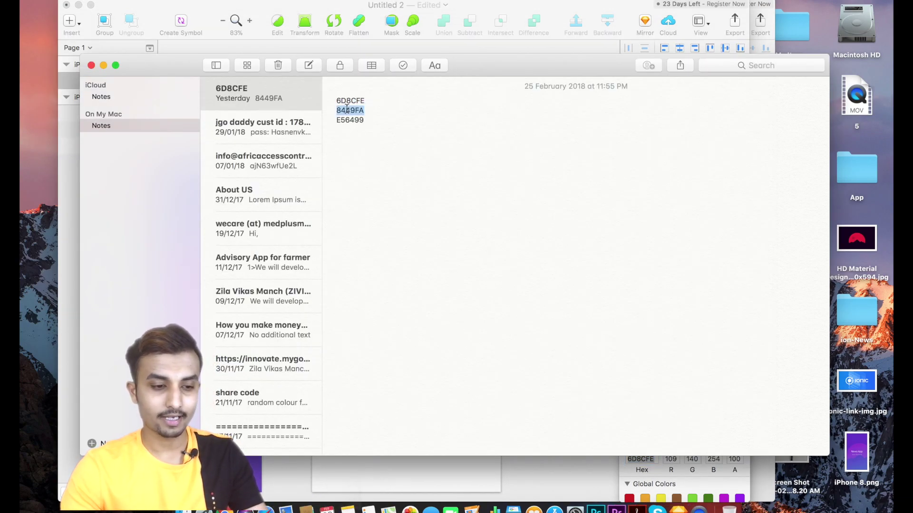
click(69, 145)
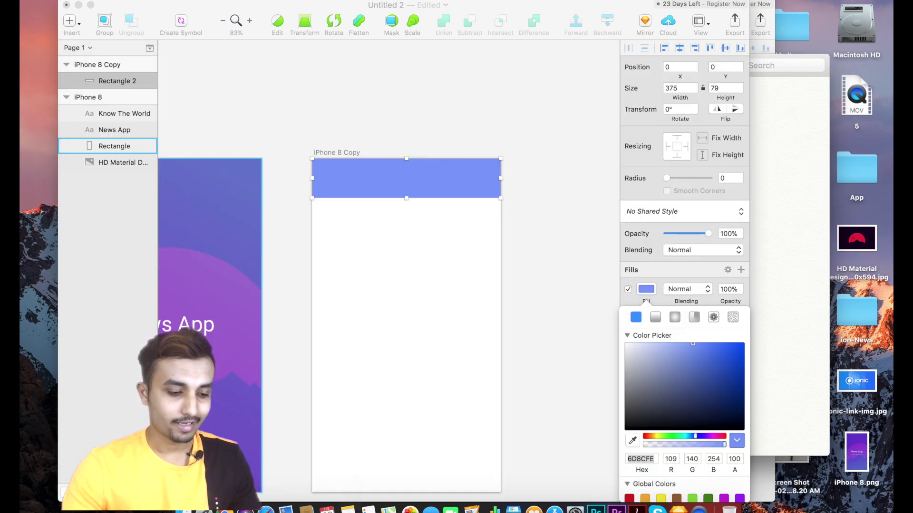
click(641, 453)
text(8449FA)
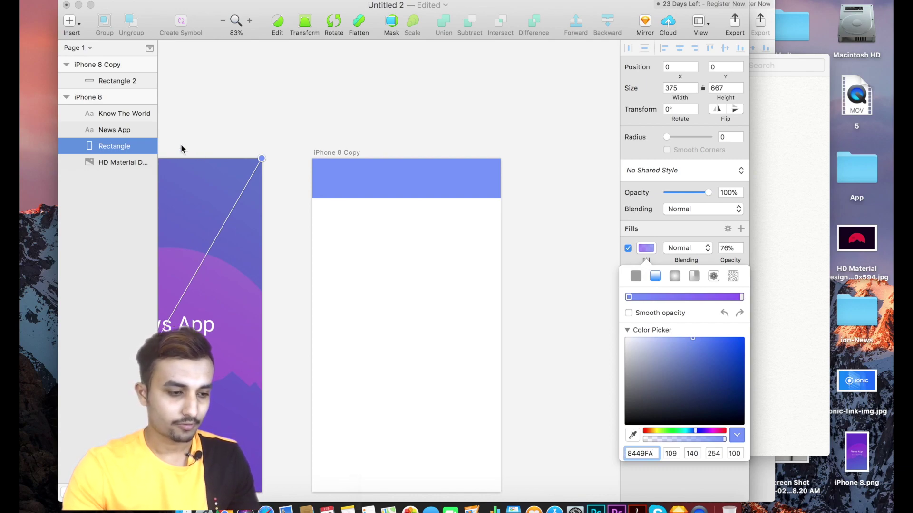
click(116, 84)
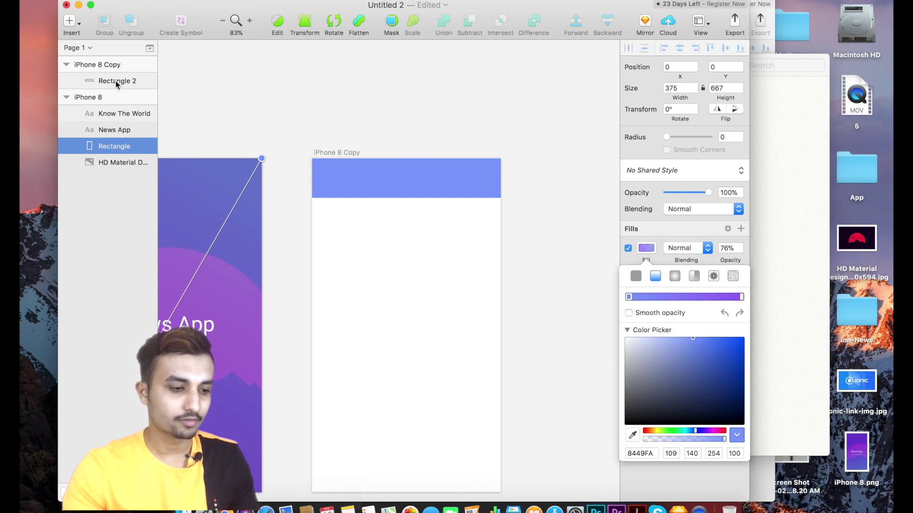
Fill the header rectangle on the second artboard with the copied colour 8449FA.
click(116, 82)
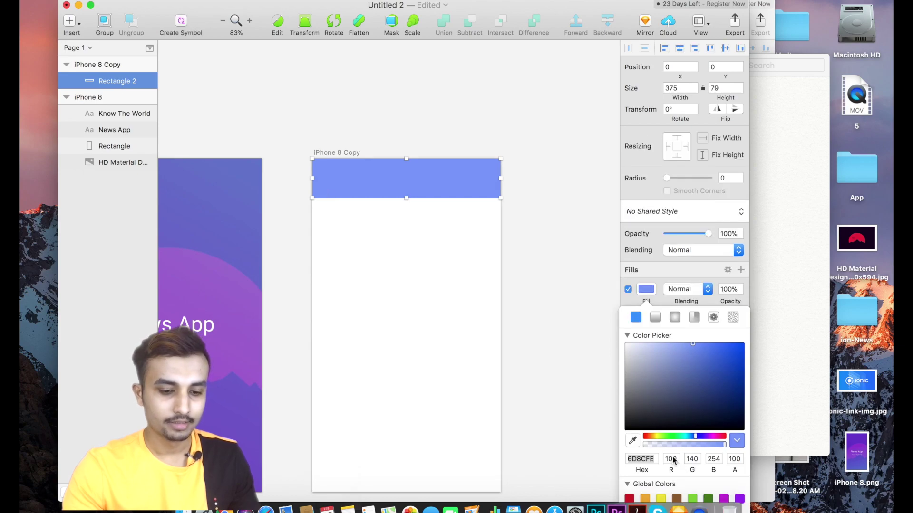
click(644, 459)
key(BackSpace)
key(super+v)
key(Return)
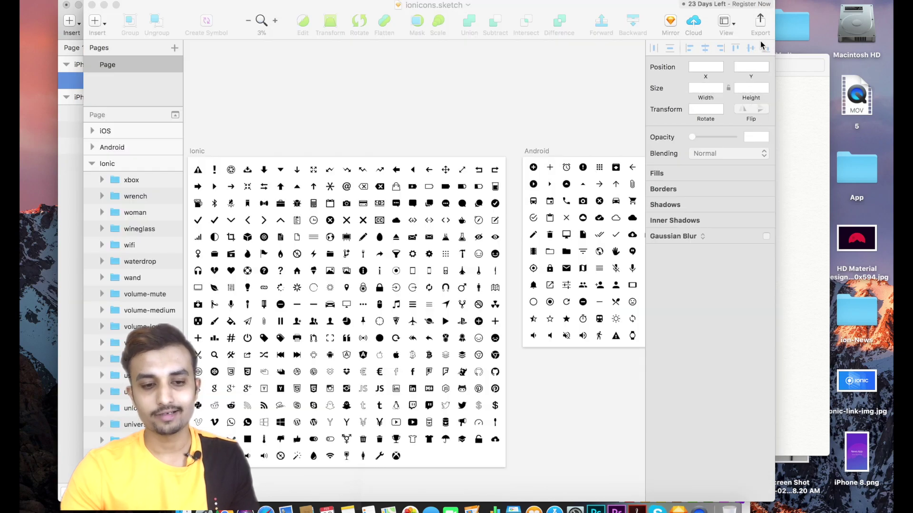
Copy the navicon-round icon from ionicons.sketch into the second artboard's header, scaled to about 33×25 at about X 24, Y 27.
click(413, 306)
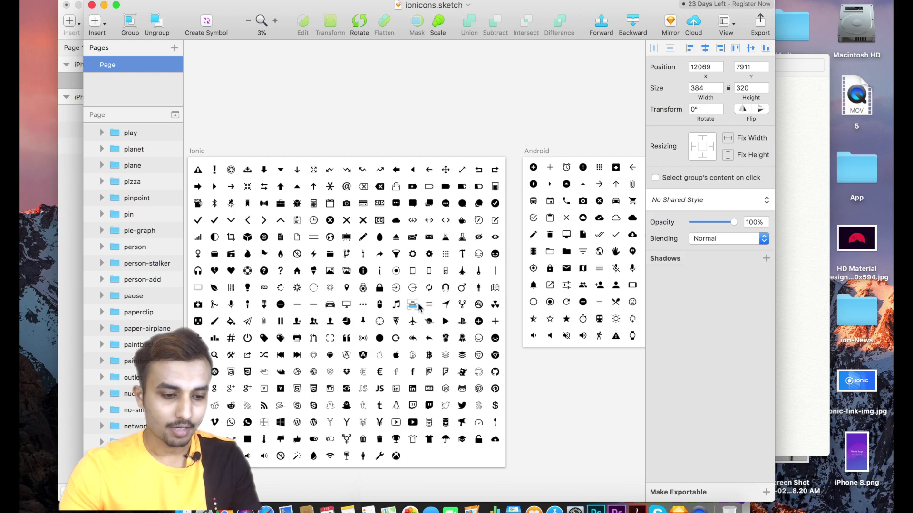
click(783, 140)
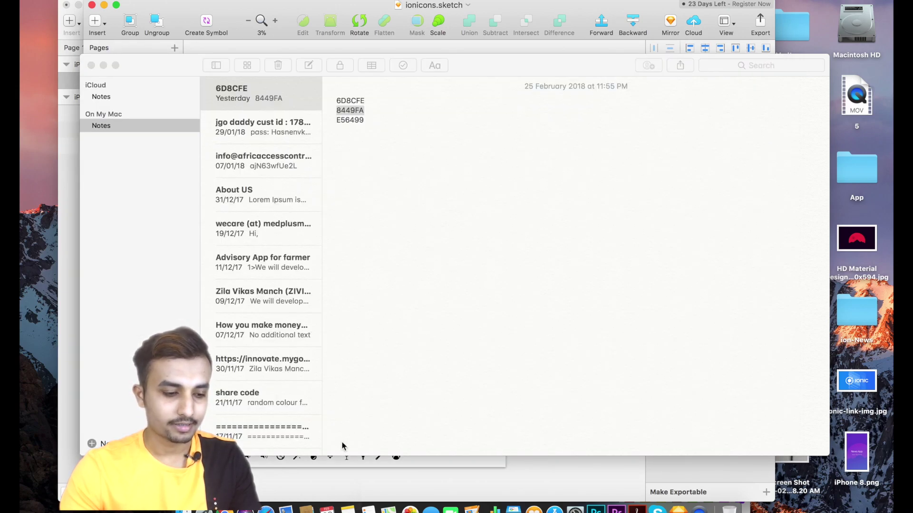
click(66, 466)
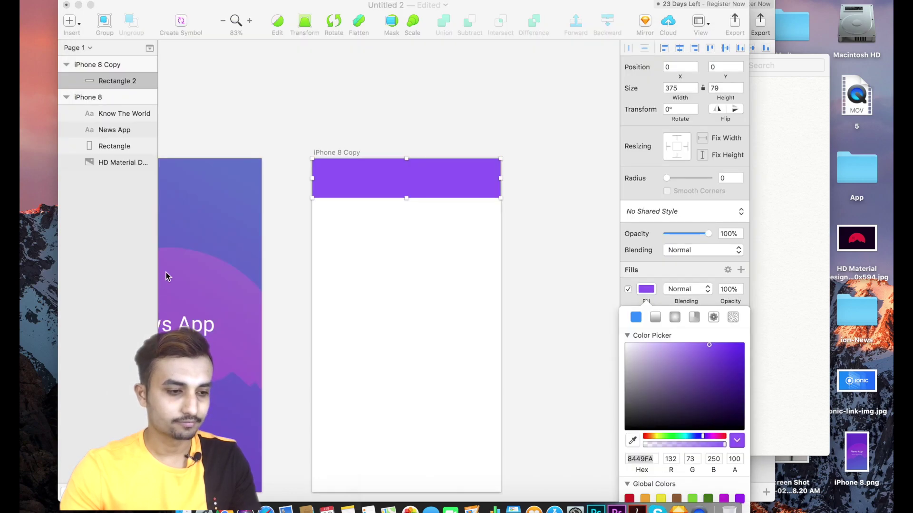
click(330, 183)
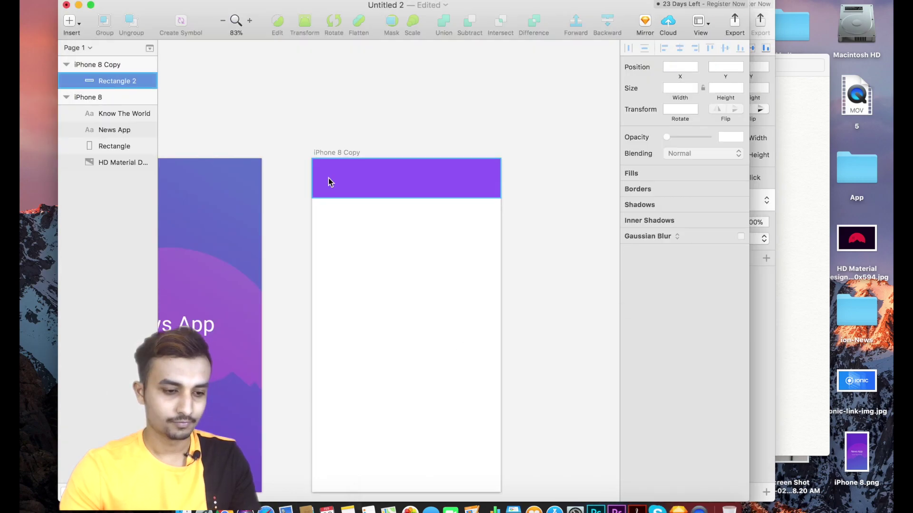
key(super+v)
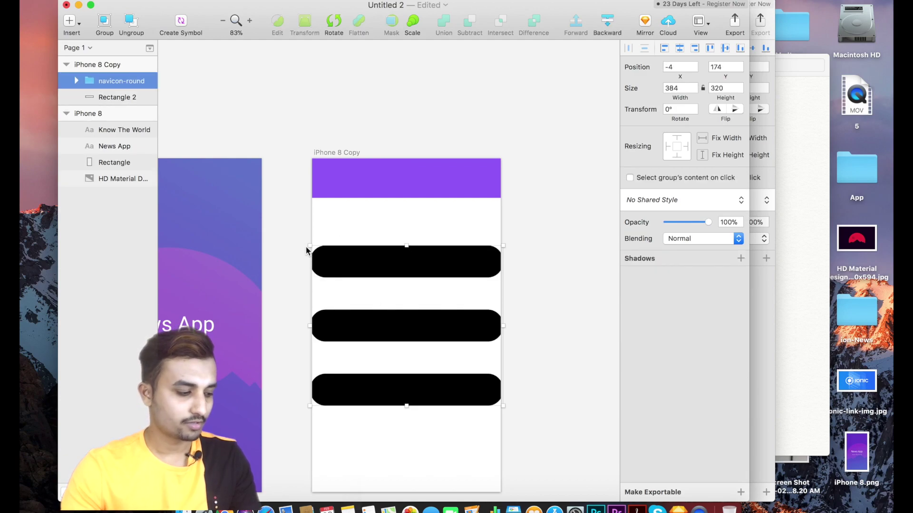
drag(310, 246, 335, 183)
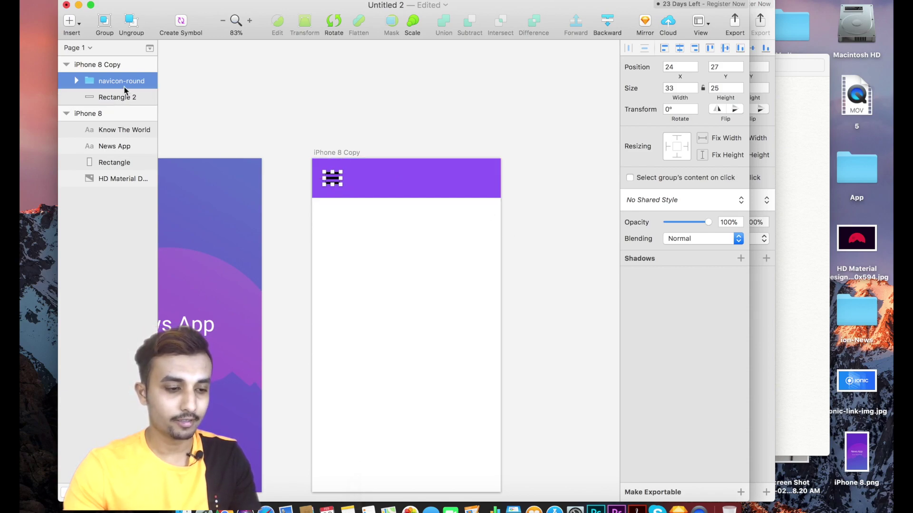
Fill all three bar shapes inside the navicon-round icon with white, FFFFFF.
click(77, 83)
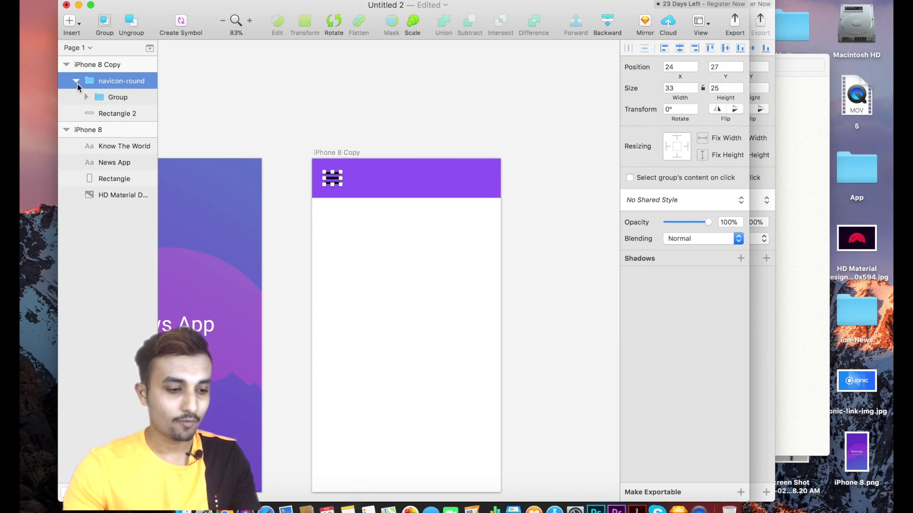
click(86, 96)
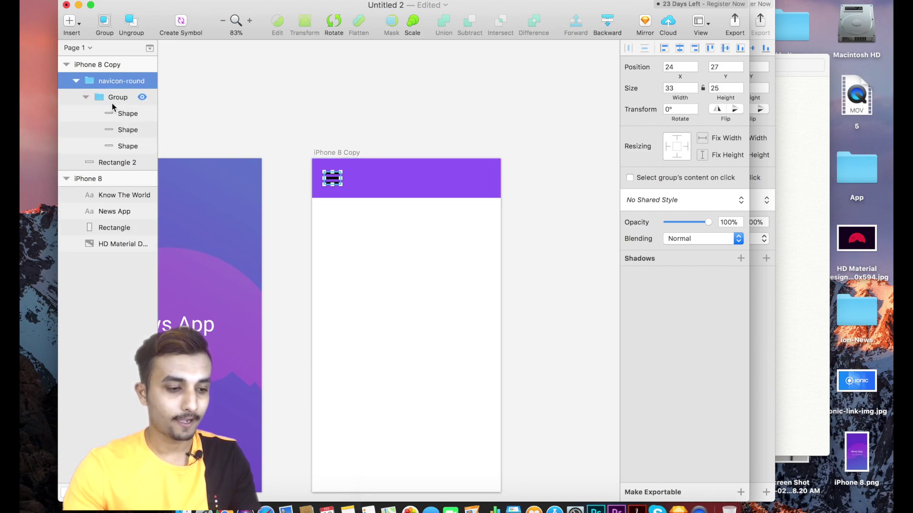
click(127, 114)
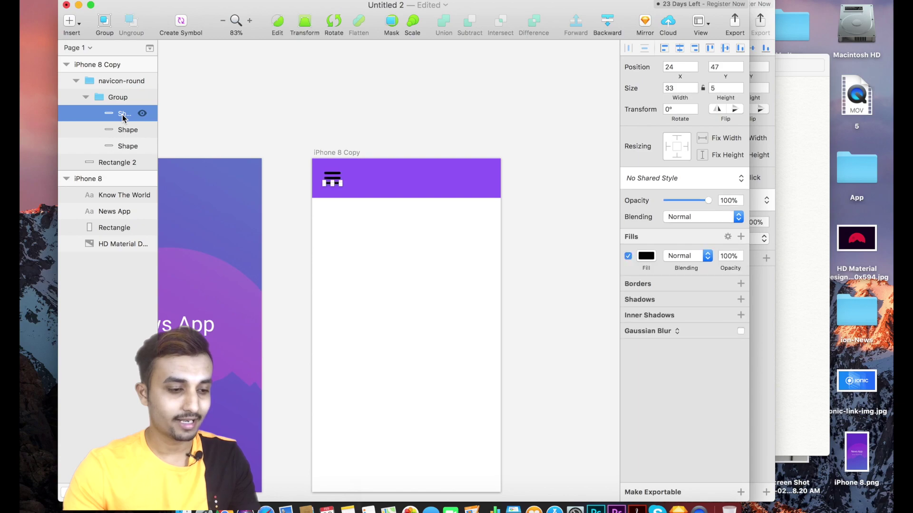
super+click(123, 145)
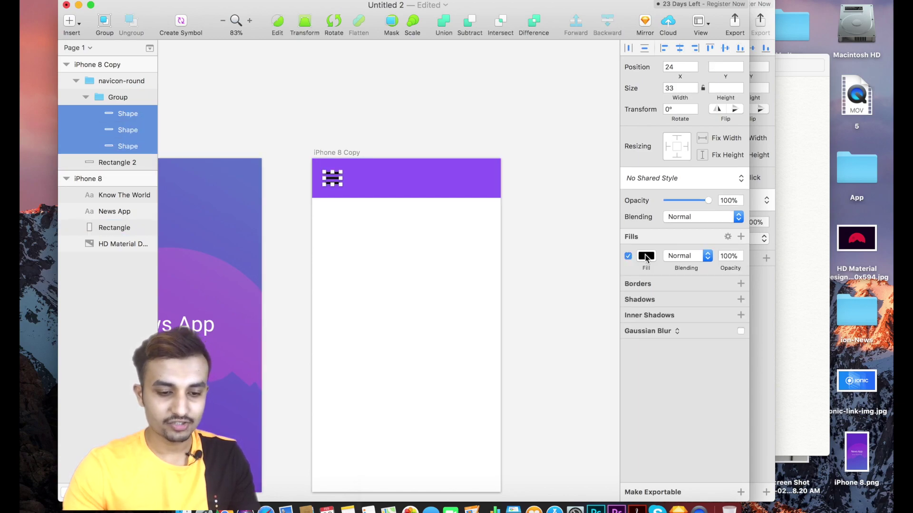
click(646, 257)
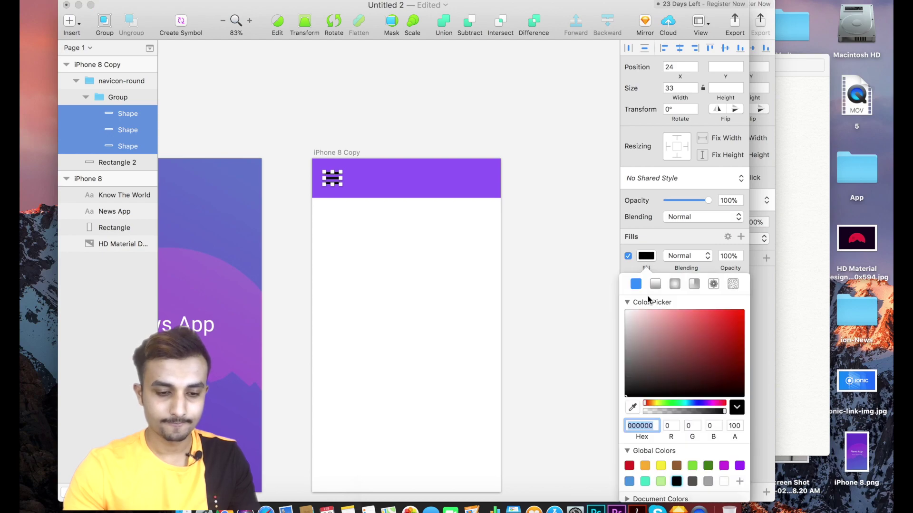
text(ffffff)
key(Return)
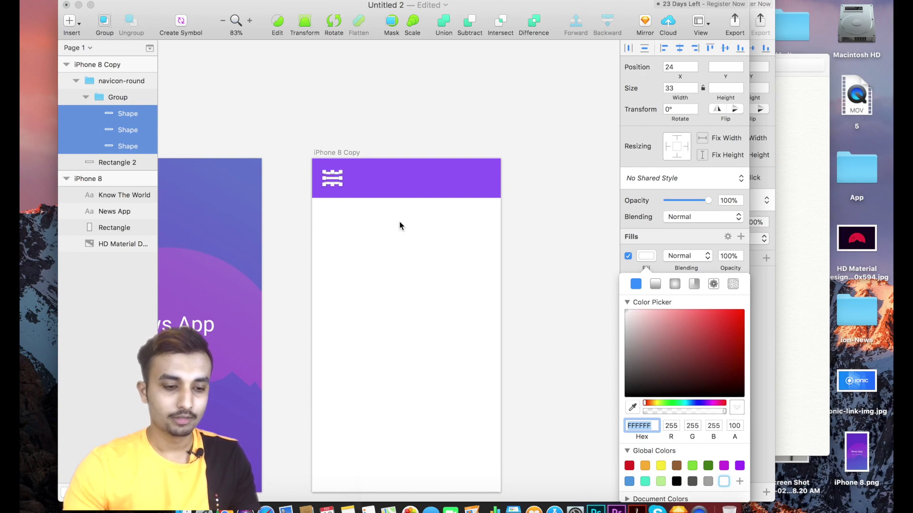
Shrink the menu icon to about 21×20 and place it in the header at about X 28, Y 30.
drag(342, 186, 335, 183)
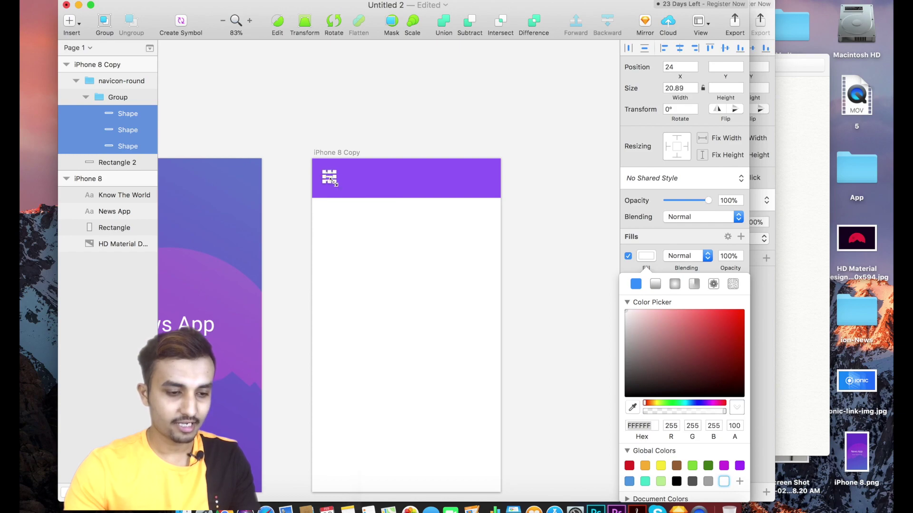
click(369, 190)
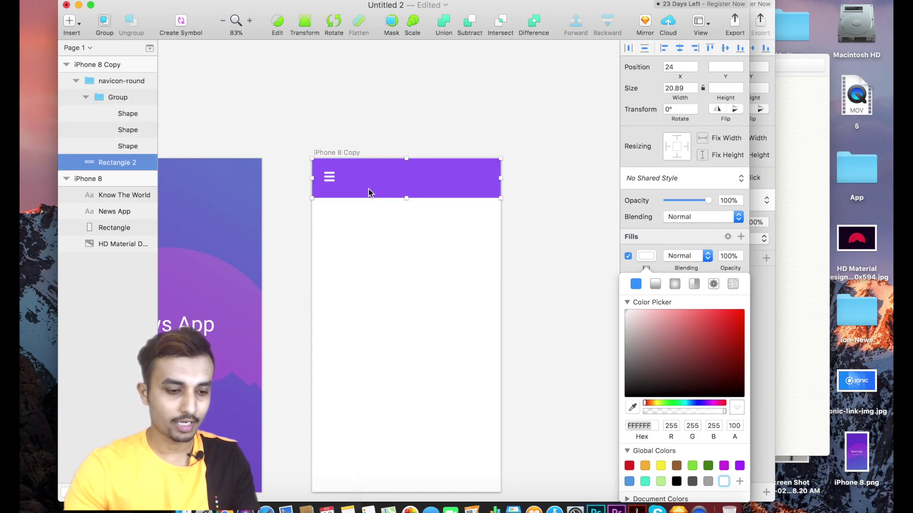
click(330, 181)
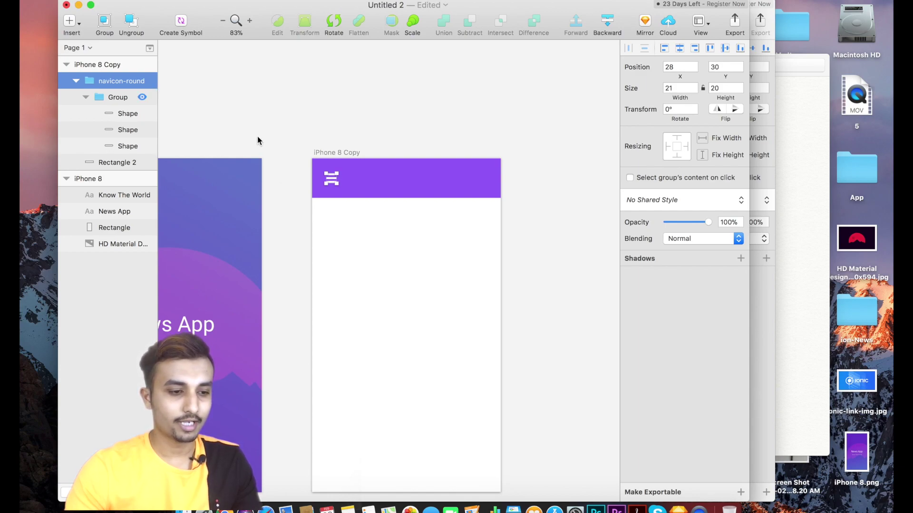
Add a text layer reading "Categories" in the purple header beside the menu icon, about 142×39 at X 66, Y 35.
click(78, 28)
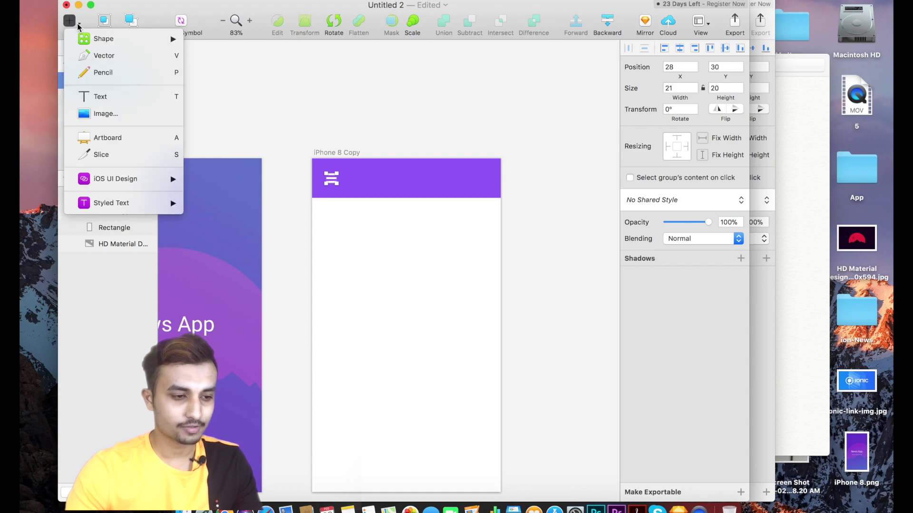
click(106, 96)
drag(346, 176, 417, 195)
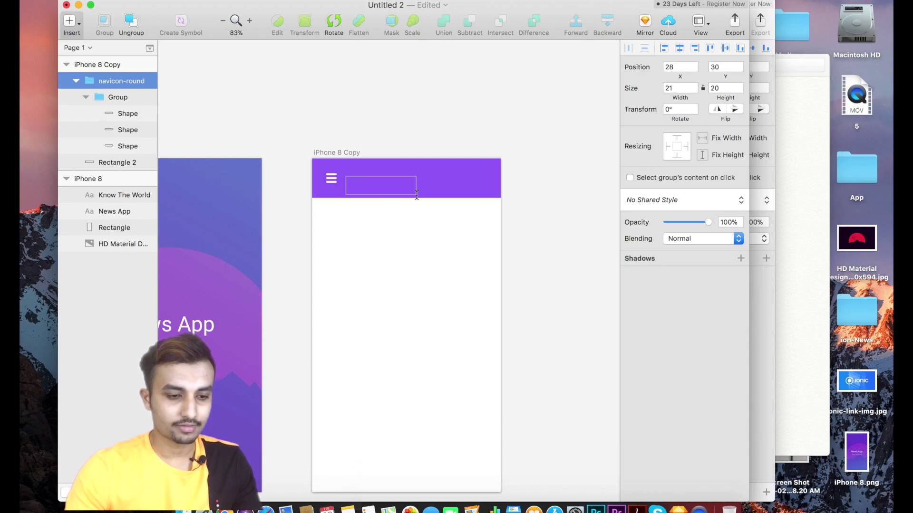
click(386, 183)
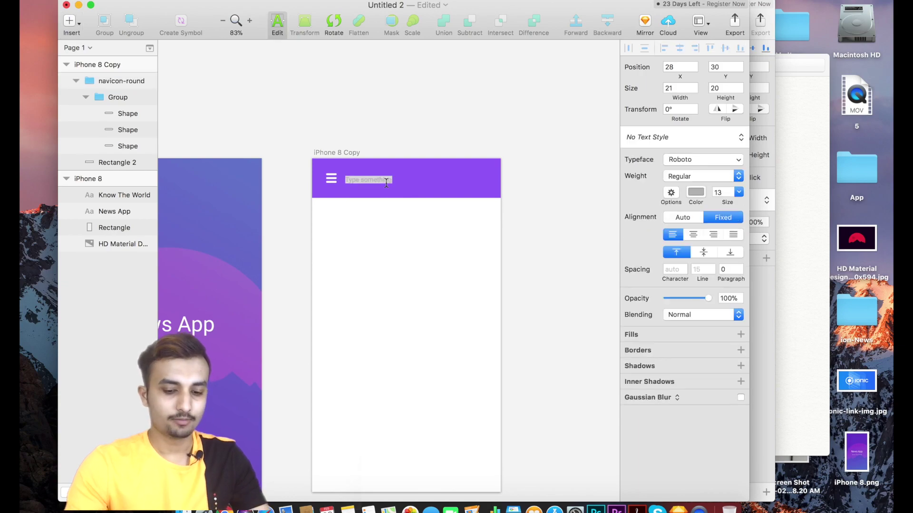
key(BackSpace)
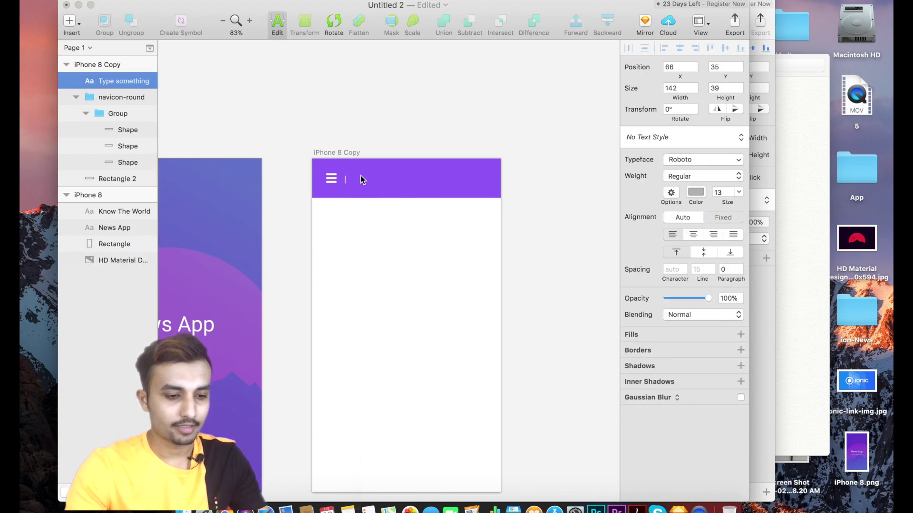
text(Cate)
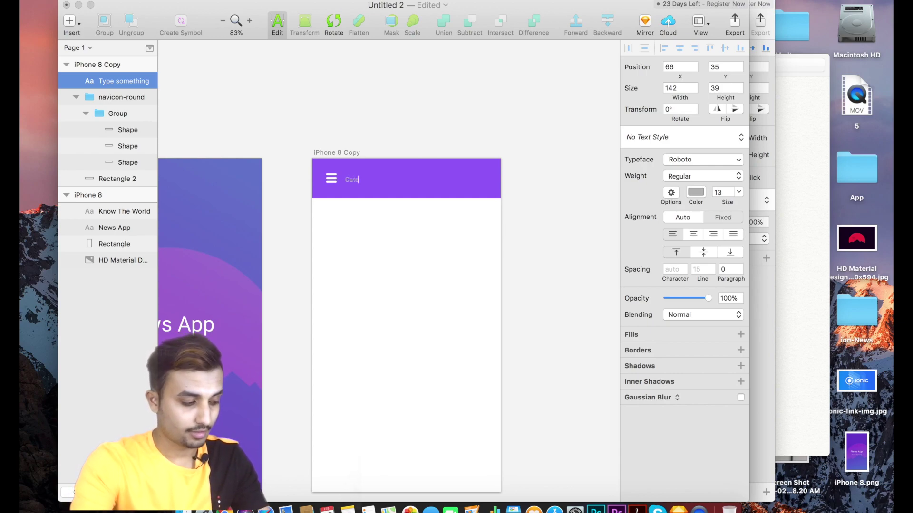
text(gories)
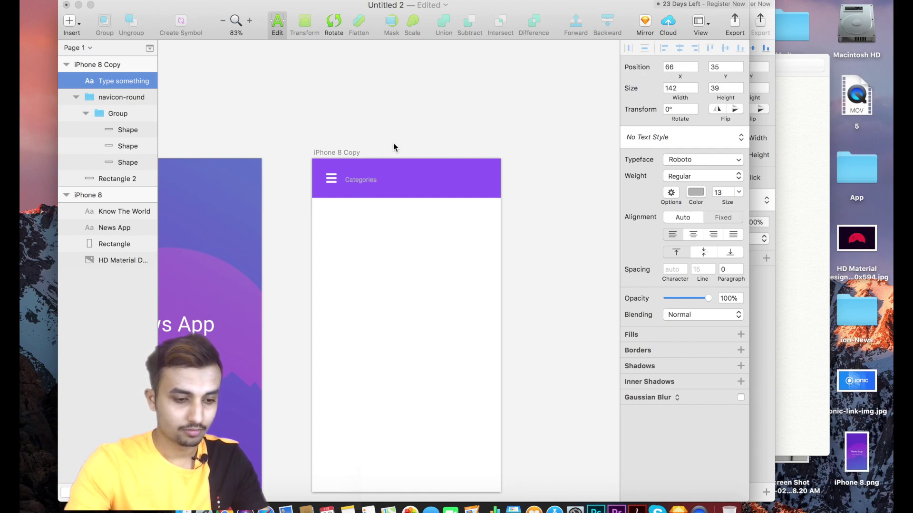
Set the header text "Categories" to size 21 and colour it white, FFFFFF.
double_click(357, 180)
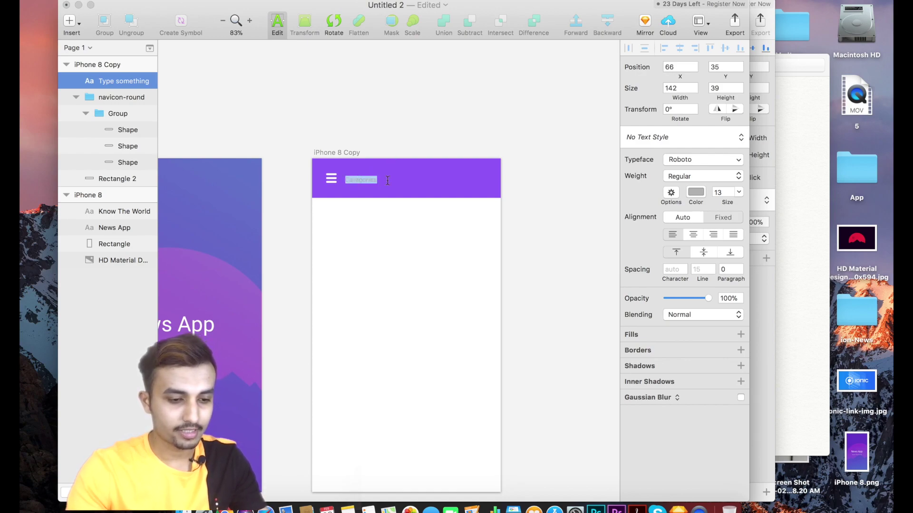
drag(728, 206, 730, 202)
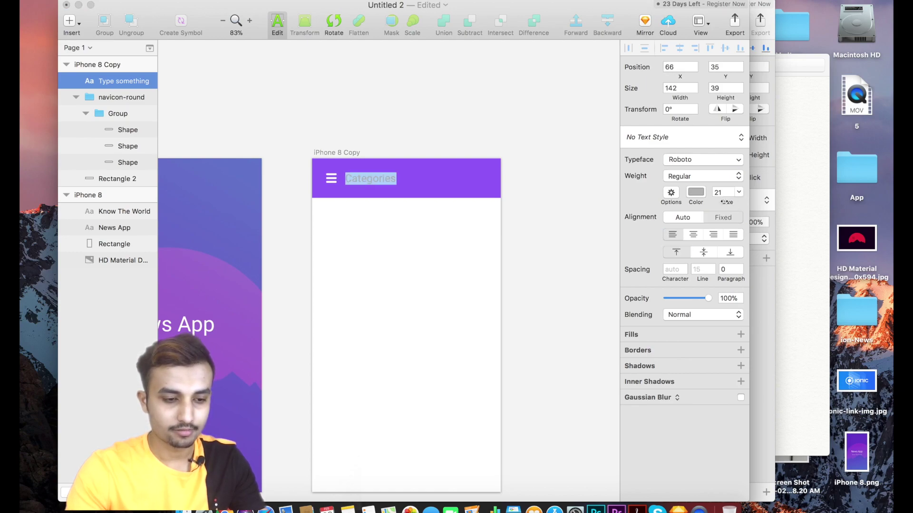
click(697, 195)
click(697, 195)
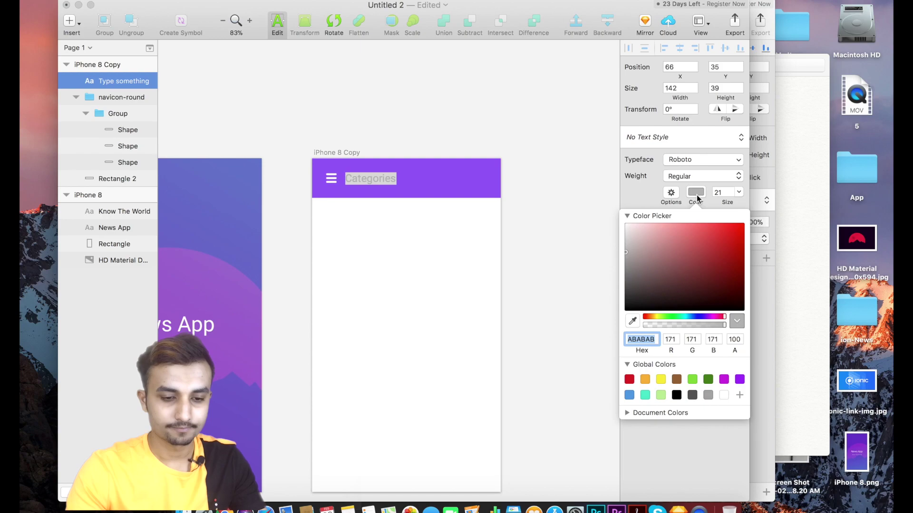
drag(633, 230, 622, 222)
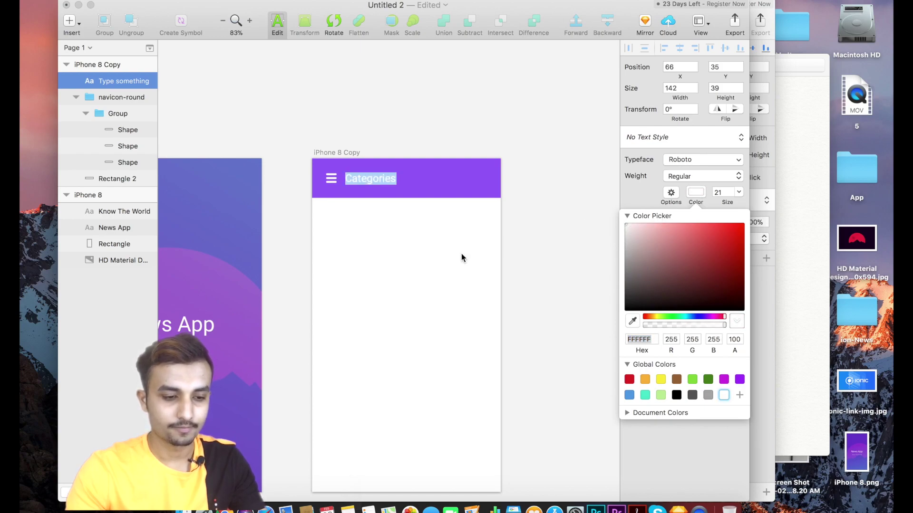
click(390, 252)
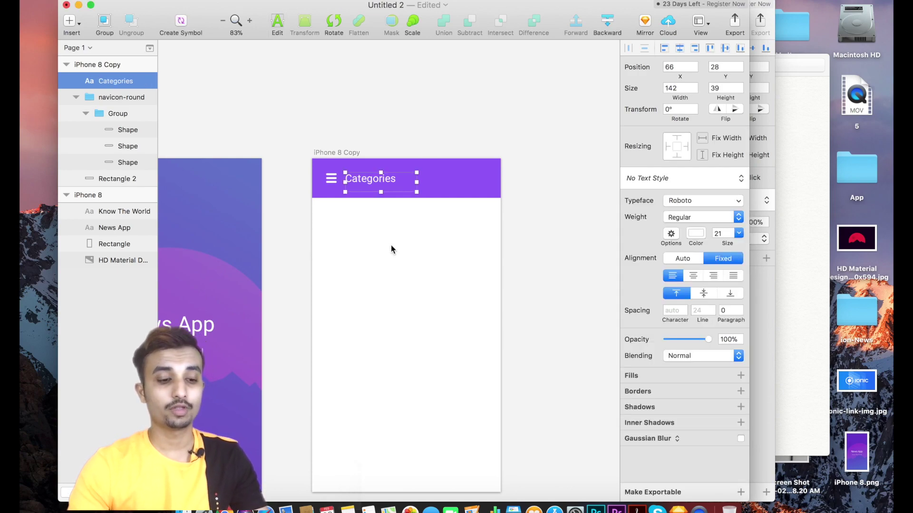
Increase the font size of the "Categories" header text to 26.
double_click(368, 177)
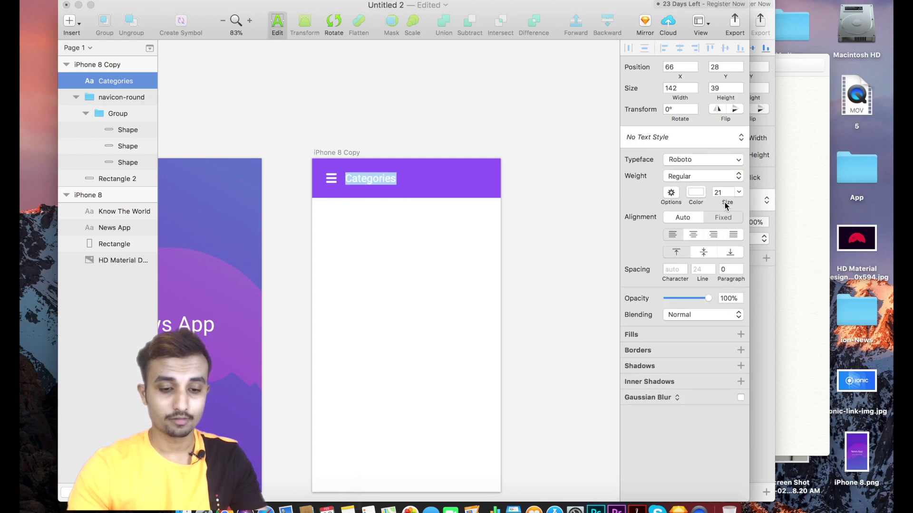
drag(726, 203, 727, 202)
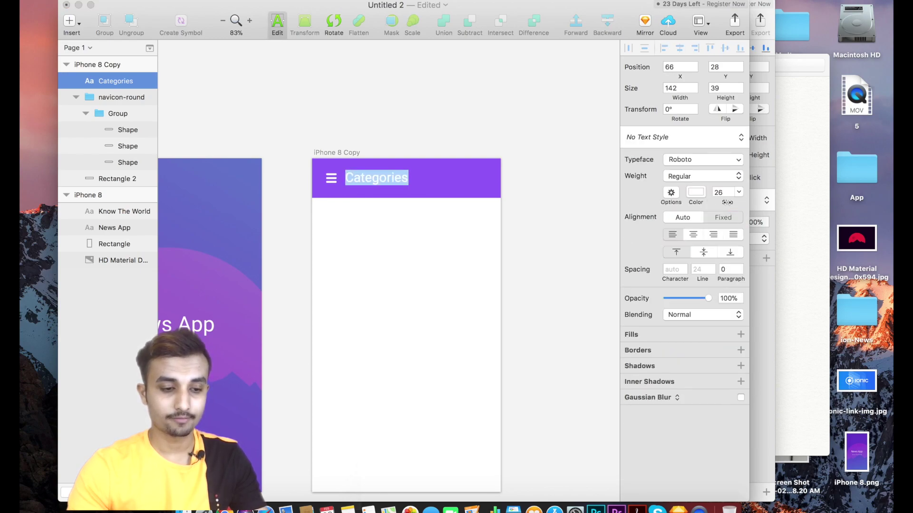
key(Escape)
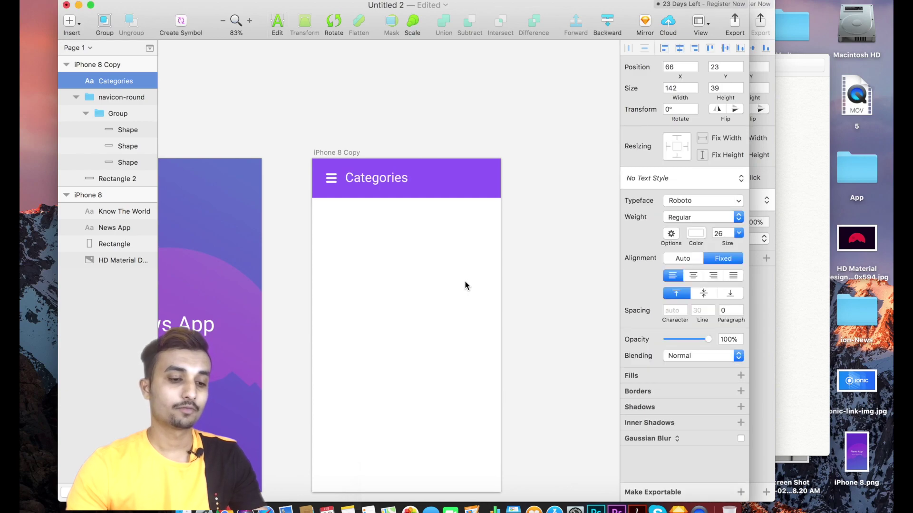
click(371, 178)
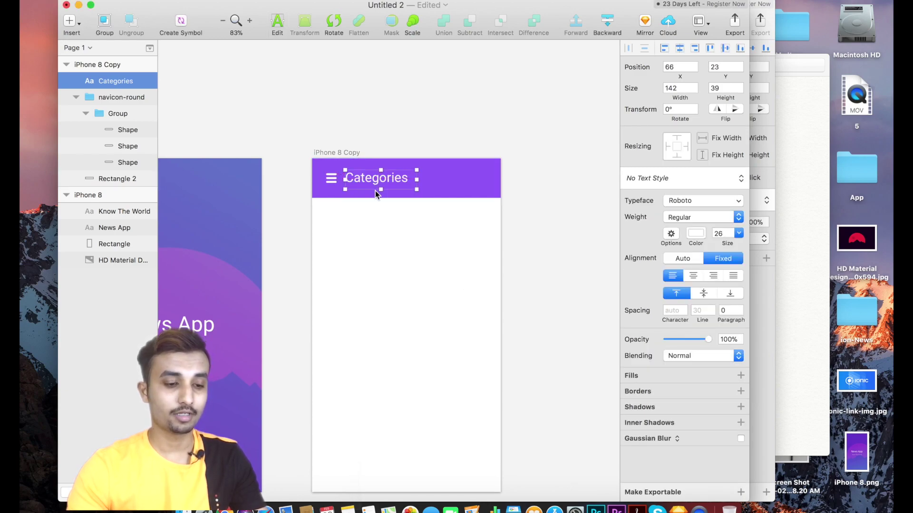
click(382, 240)
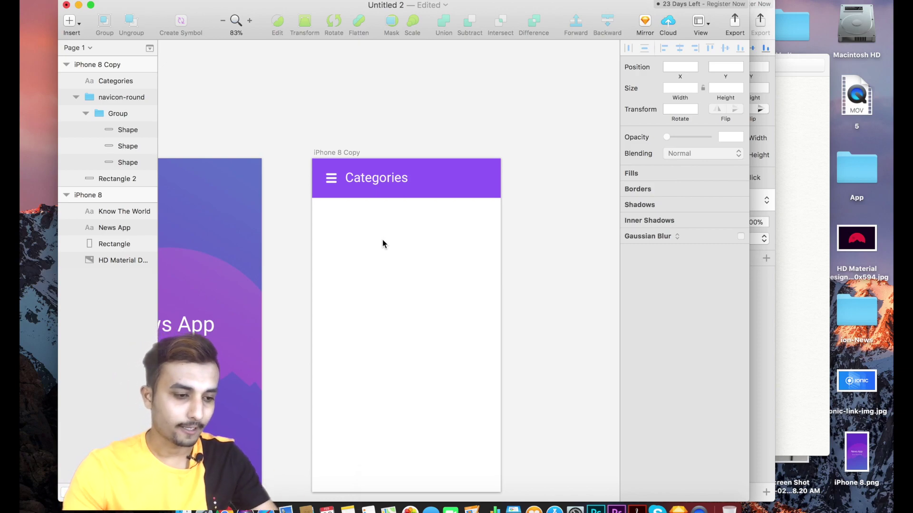
Duplicate the "Categories" text and place the copy below the header at about X 28, Y 99.
click(382, 178)
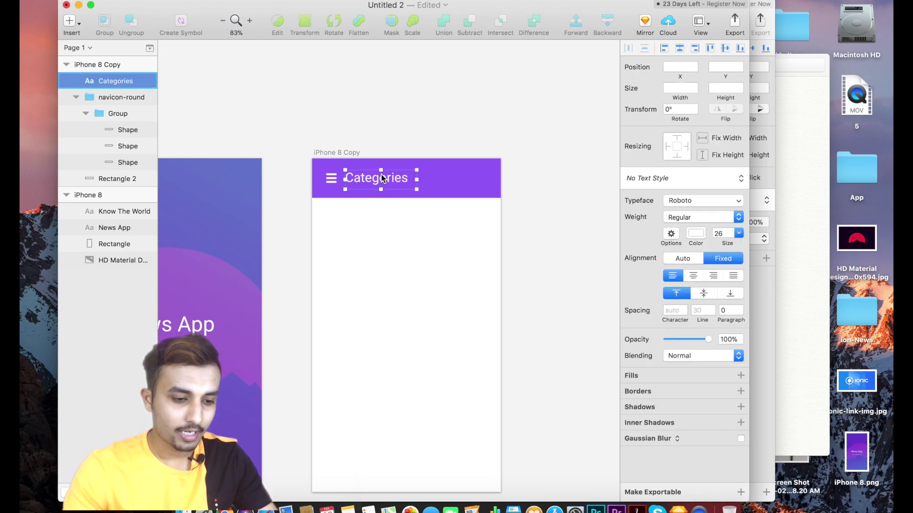
click(365, 227)
drag(382, 175, 361, 216)
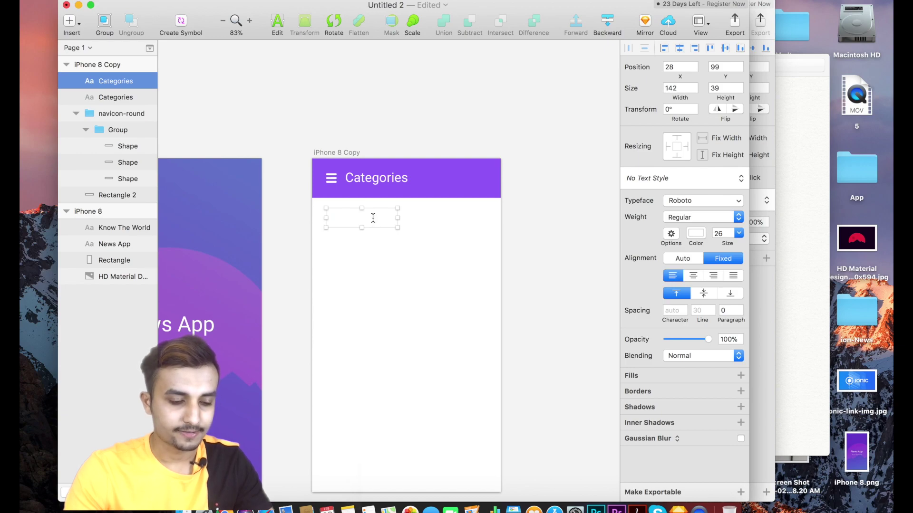
Switch to Notes and copy the third hex code, E56499, from the colour note.
double_click(373, 217)
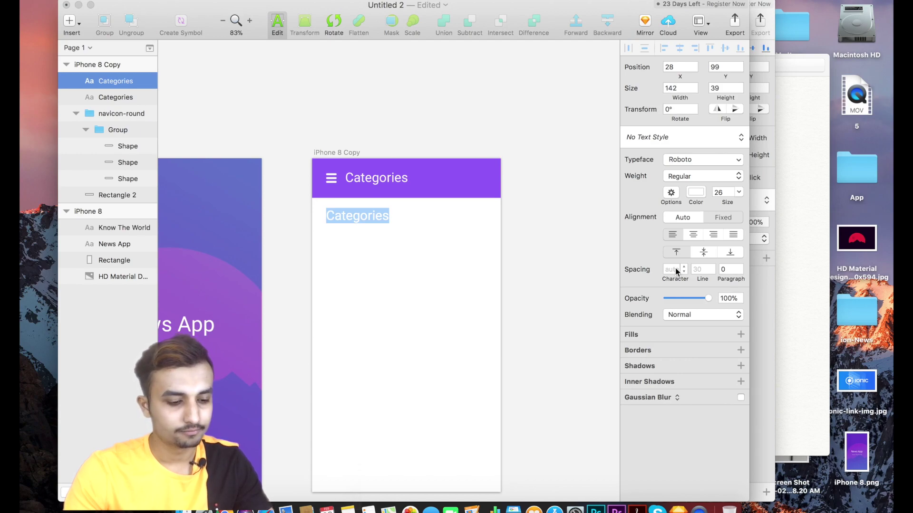
click(351, 510)
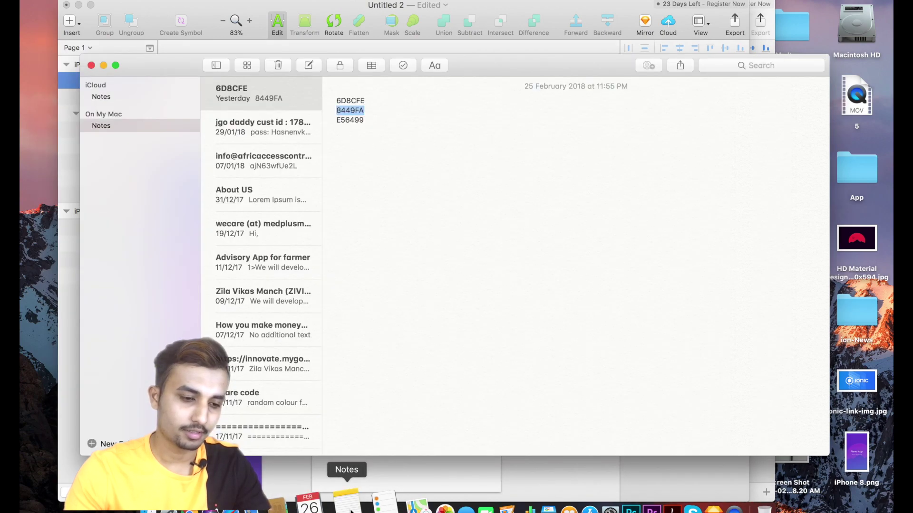
double_click(349, 121)
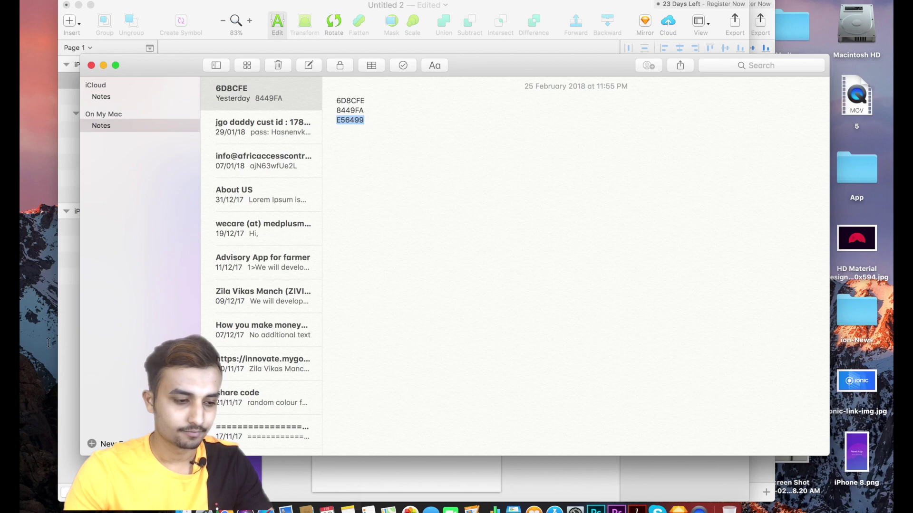
Return to Sketch and set the colour of the duplicated "Categories" text below the header to E56499.
click(75, 321)
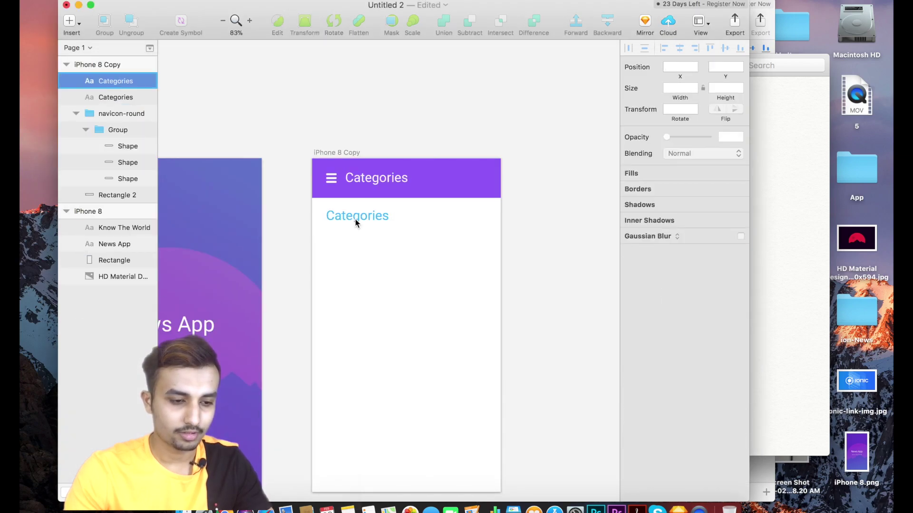
click(356, 218)
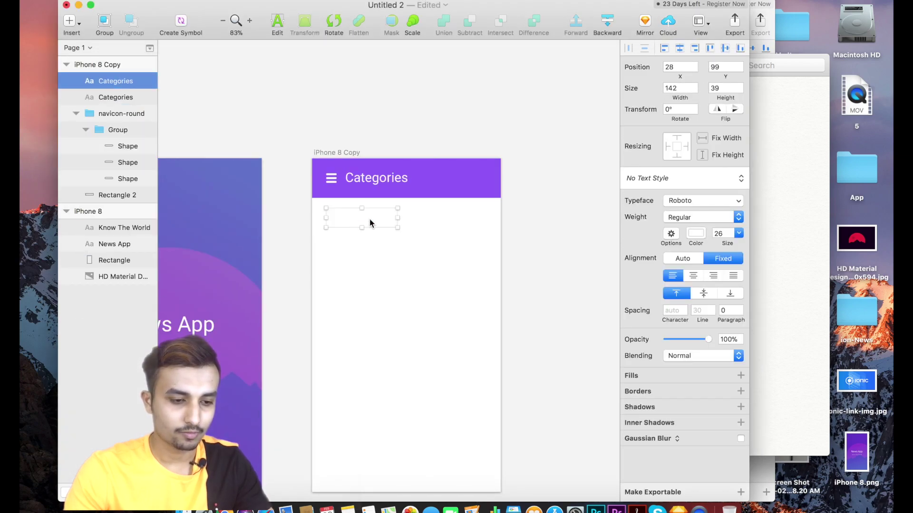
click(696, 234)
click(641, 381)
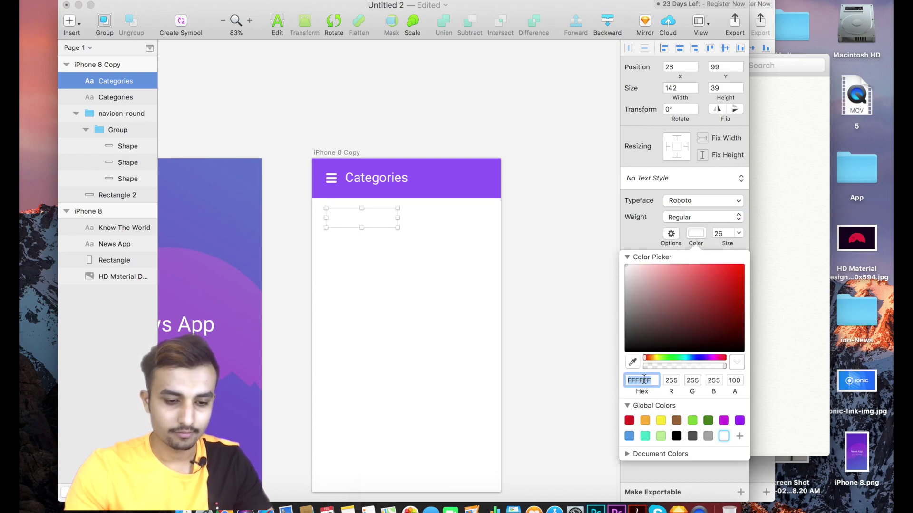
key(BackSpace)
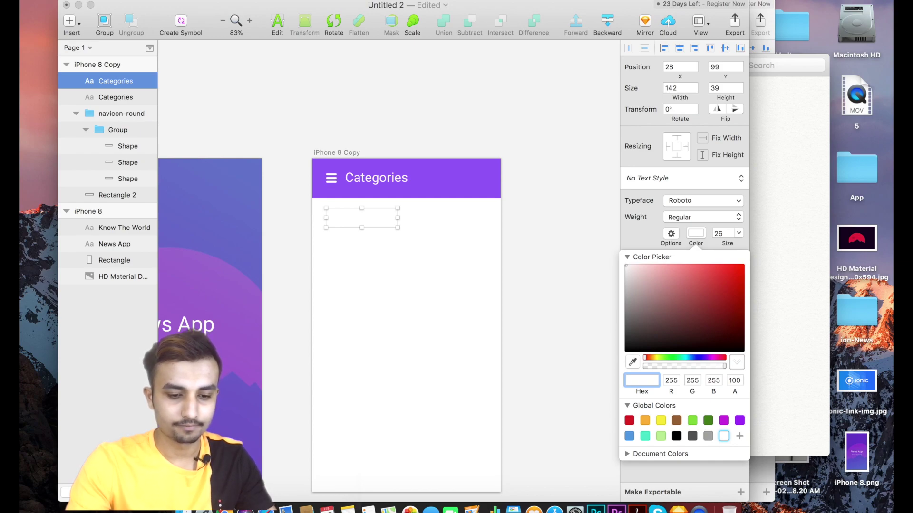
text(E91E63)
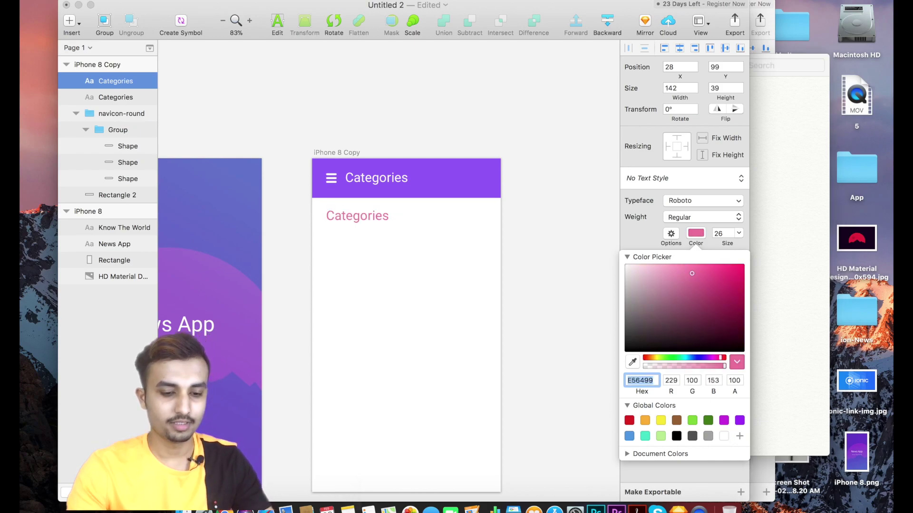
Draw a rounded rectangle about 115 by 125 below the pink "Categories" text, at about X 28, Y 154.
click(340, 246)
scroll(341, 246, down, 2)
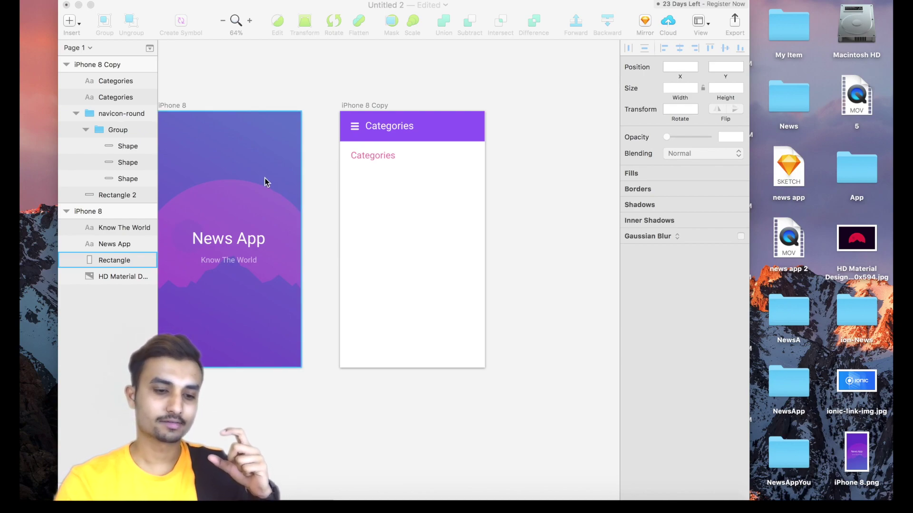
click(71, 23)
mouse_move(107, 42)
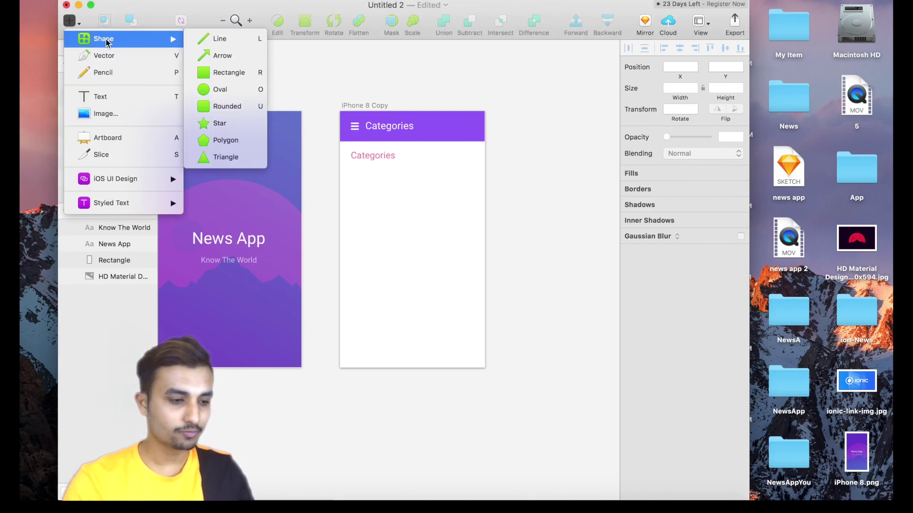
click(225, 107)
drag(351, 170, 395, 219)
Resize the rounded rectangle to 126 wide by 158 high and turn off its border.
click(676, 89)
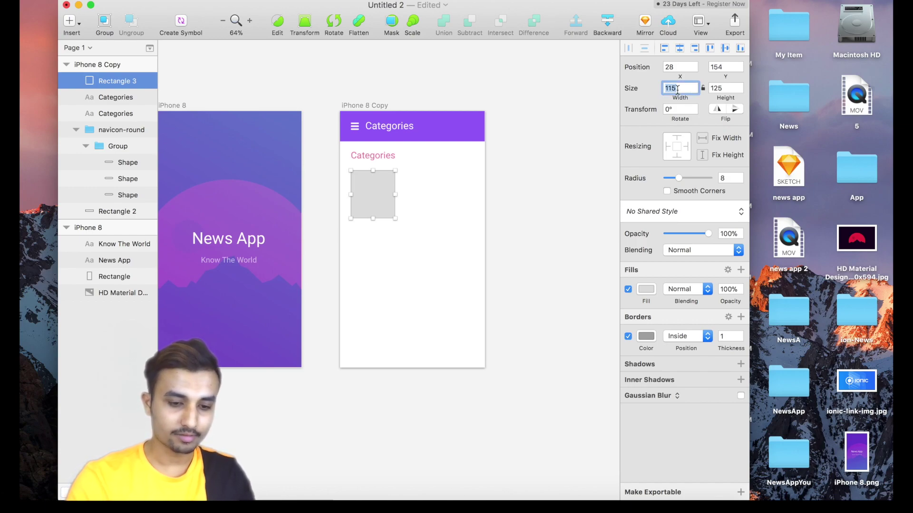
key(BackSpace)
text(126)
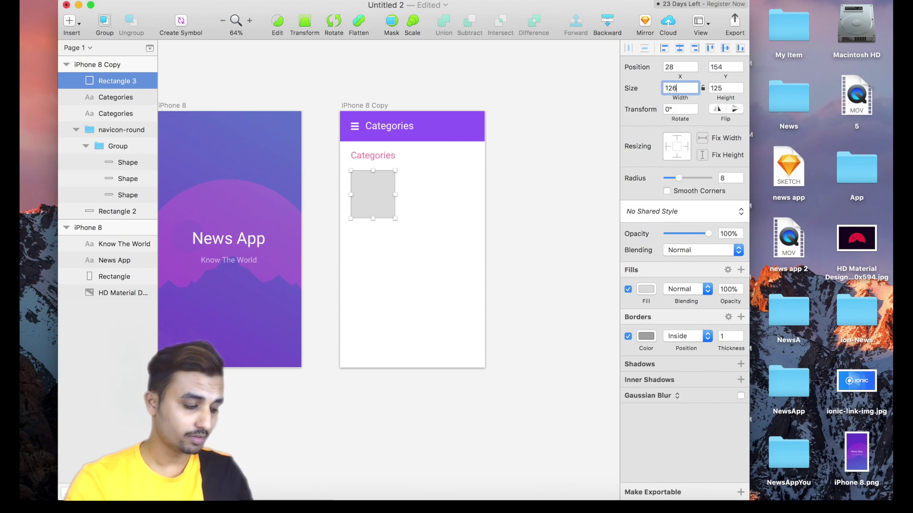
click(720, 87)
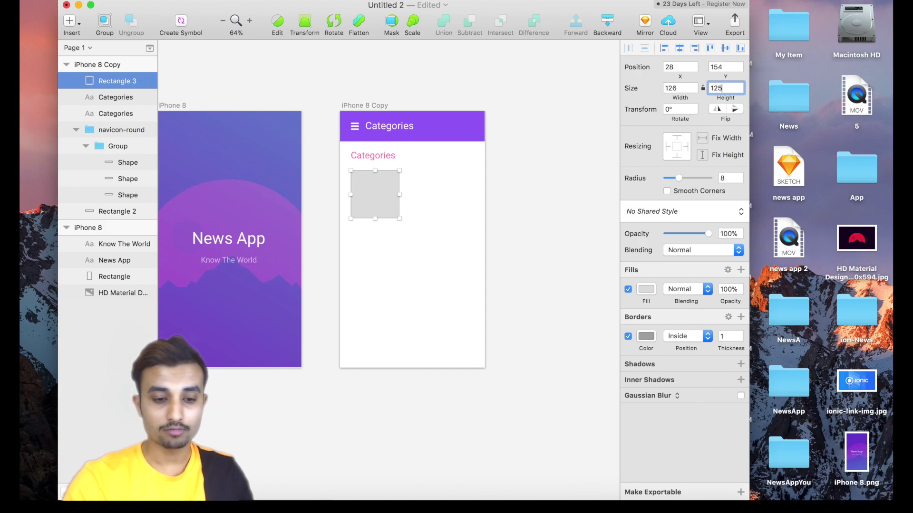
key(BackSpace)
key(BackSpace)
key(BackSpace)
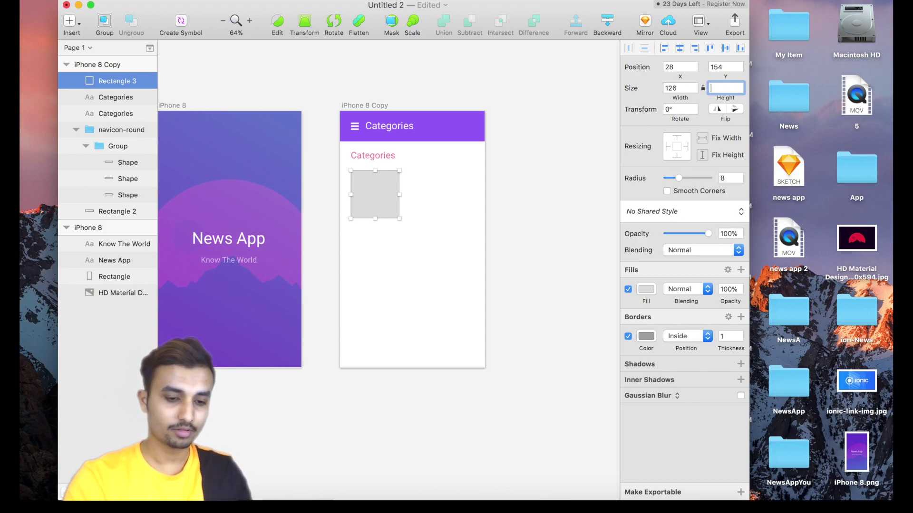
text(158)
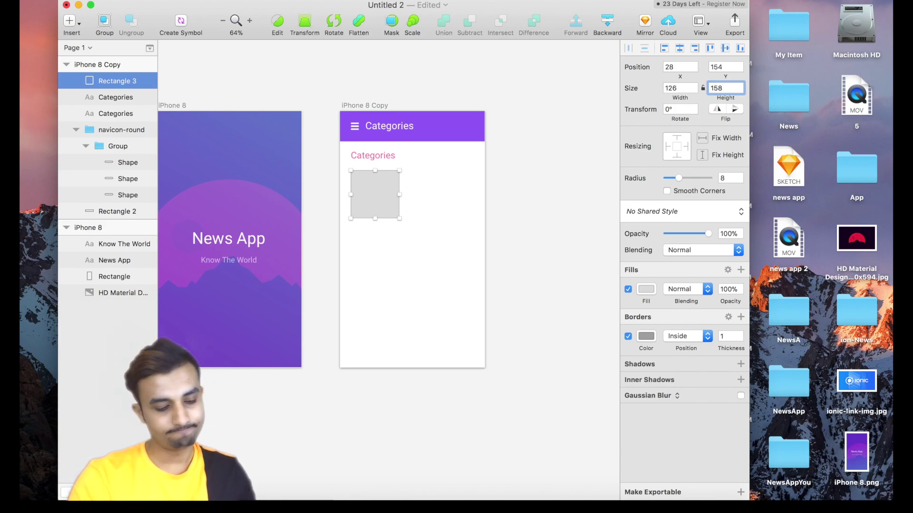
key(Return)
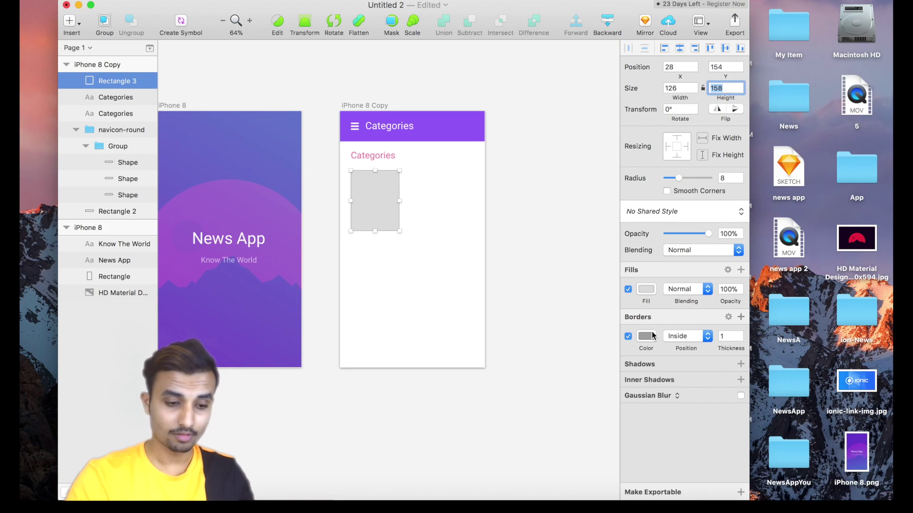
click(628, 337)
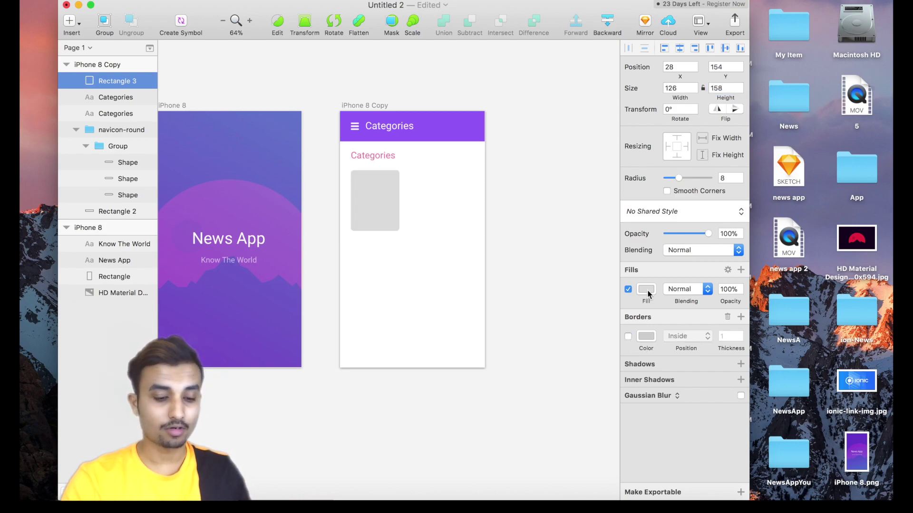
Add a shadow to the rounded rectangle with X 2, Y -1, blur 24 and spread 2.
click(642, 364)
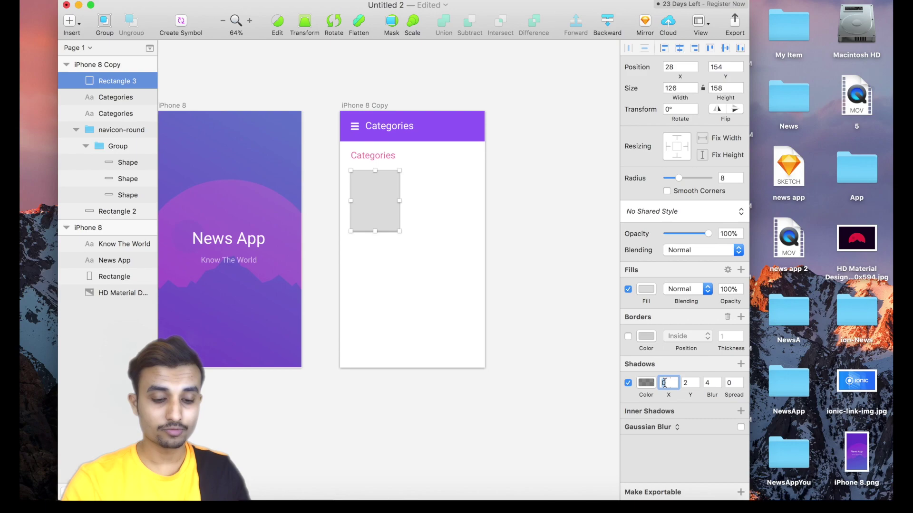
key(BackSpace)
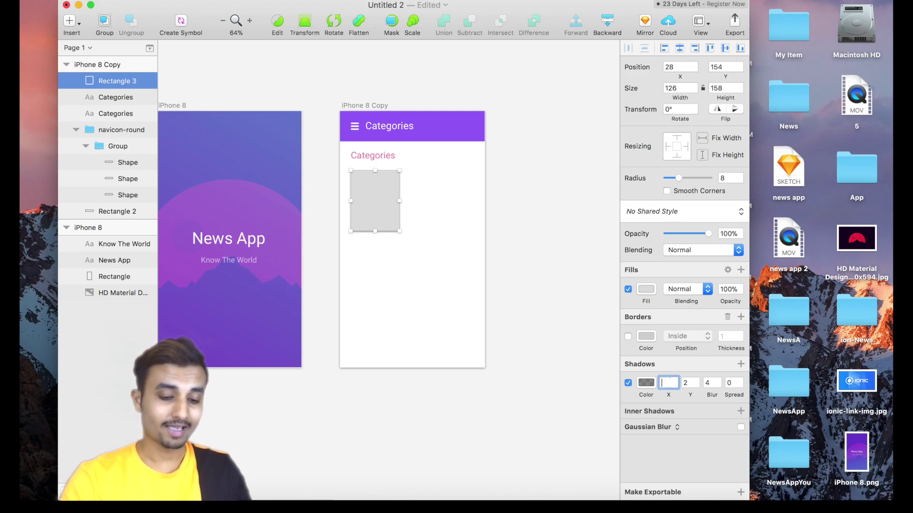
text(2)
click(686, 383)
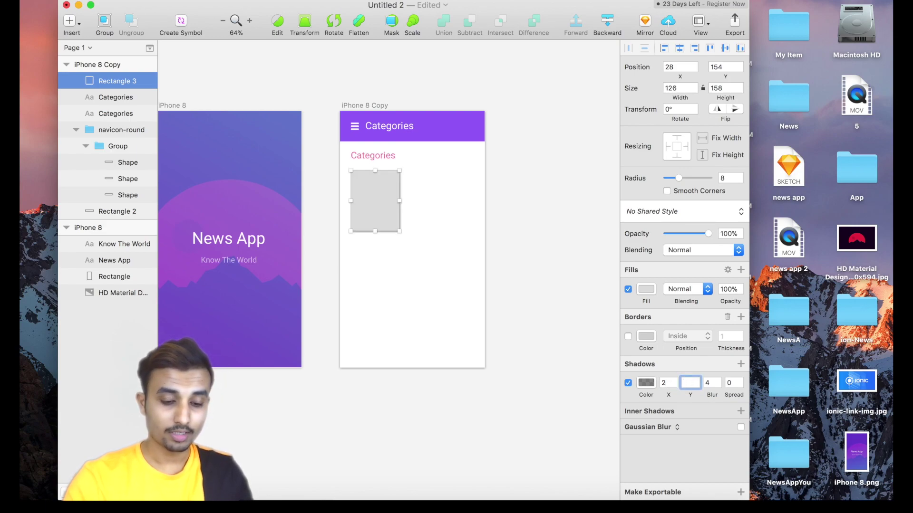
text(-1)
click(709, 387)
key(BackSpace)
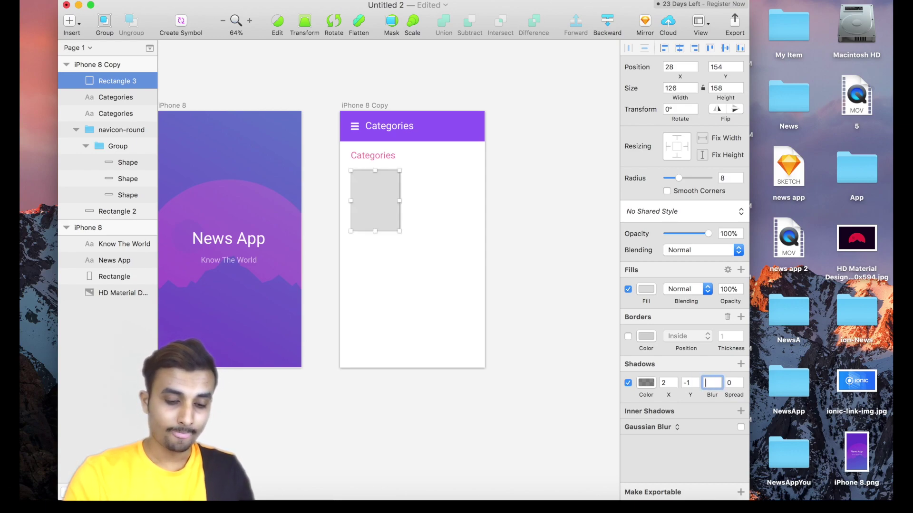
text(24)
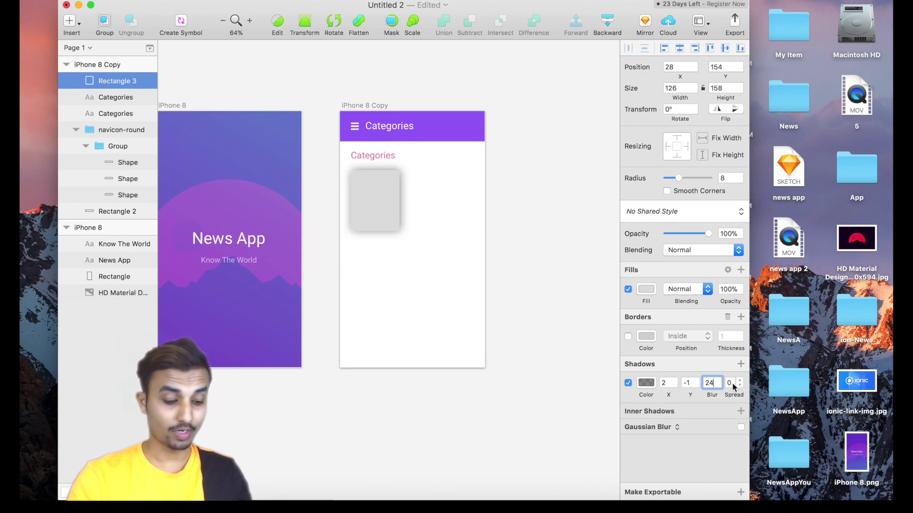
click(730, 383)
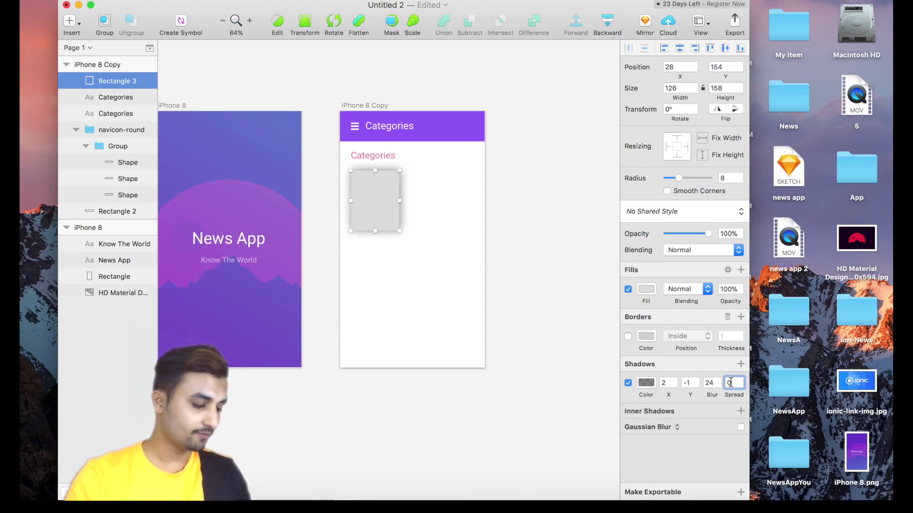
text(2)
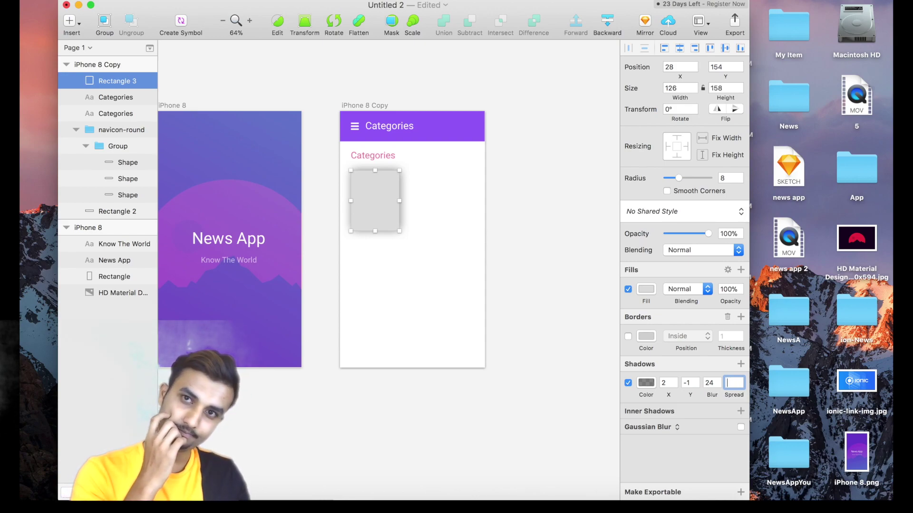
key(Return)
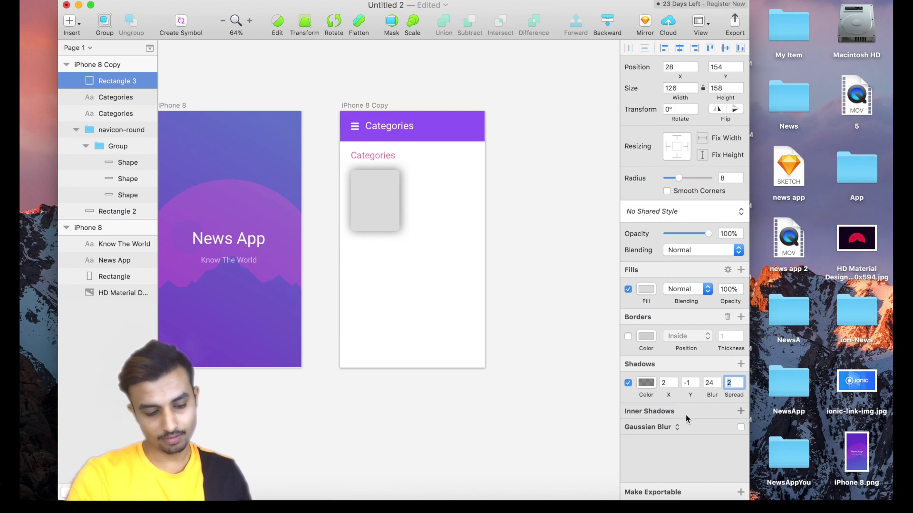
Lower the opacity of the rounded rectangle's black shadow colour to 20.
click(646, 384)
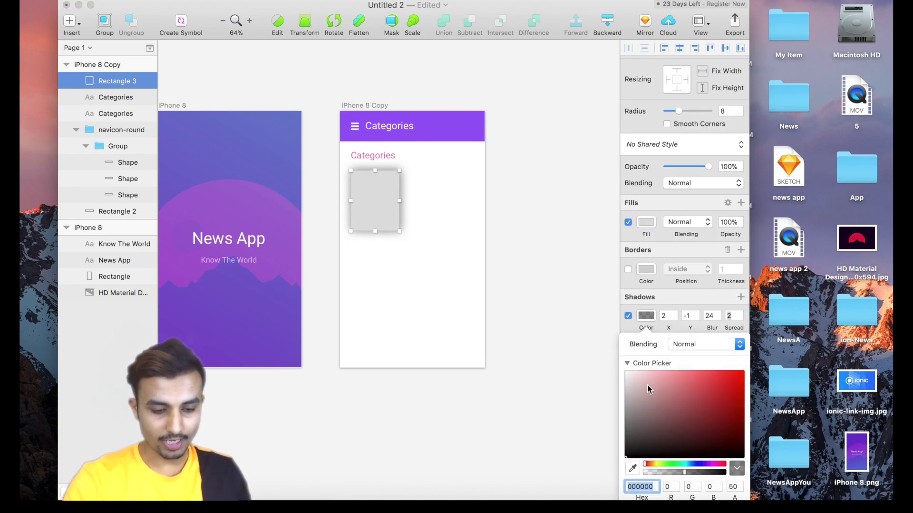
click(660, 471)
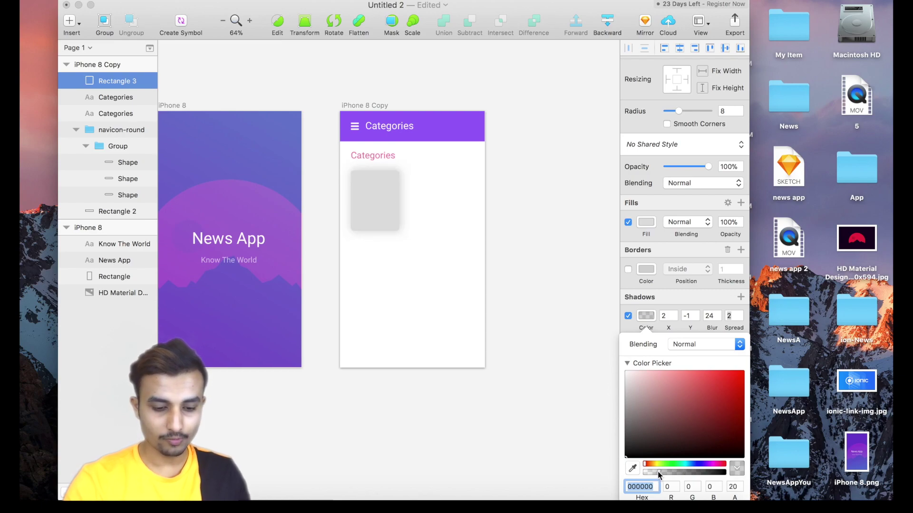
click(643, 270)
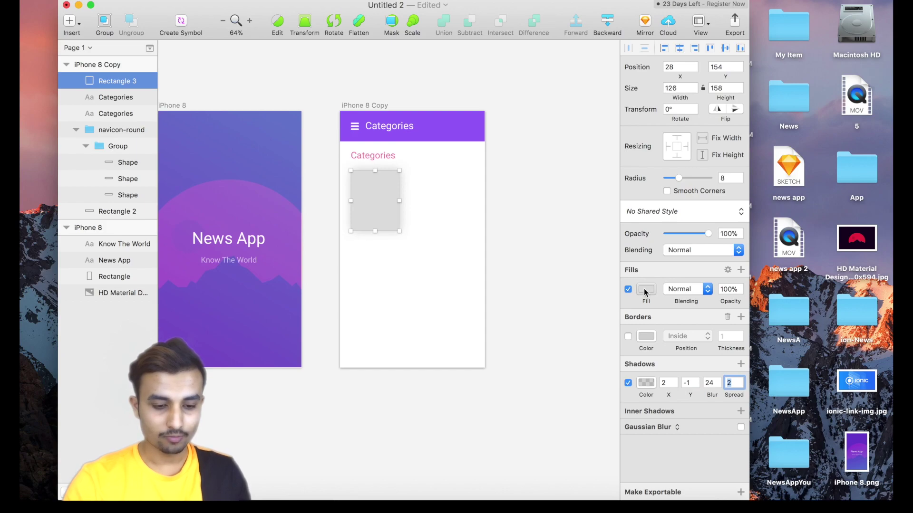
Fill the rounded rectangle with white FFFFFF and set its black shadow colour's opacity to 11.
click(641, 289)
drag(631, 346, 606, 332)
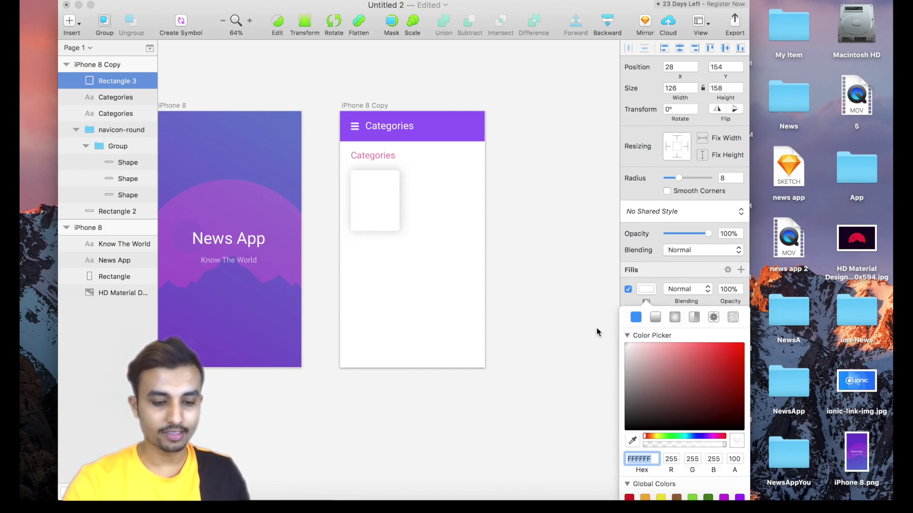
click(626, 299)
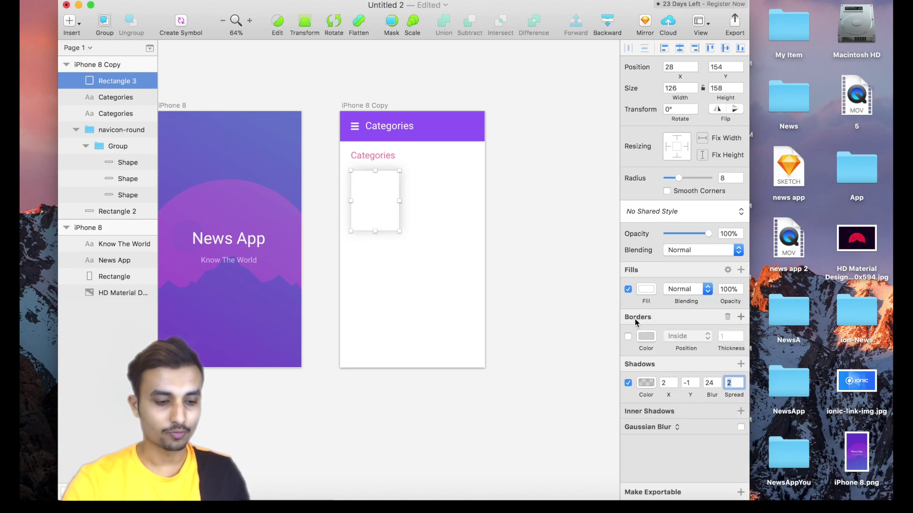
click(646, 383)
drag(654, 472, 654, 473)
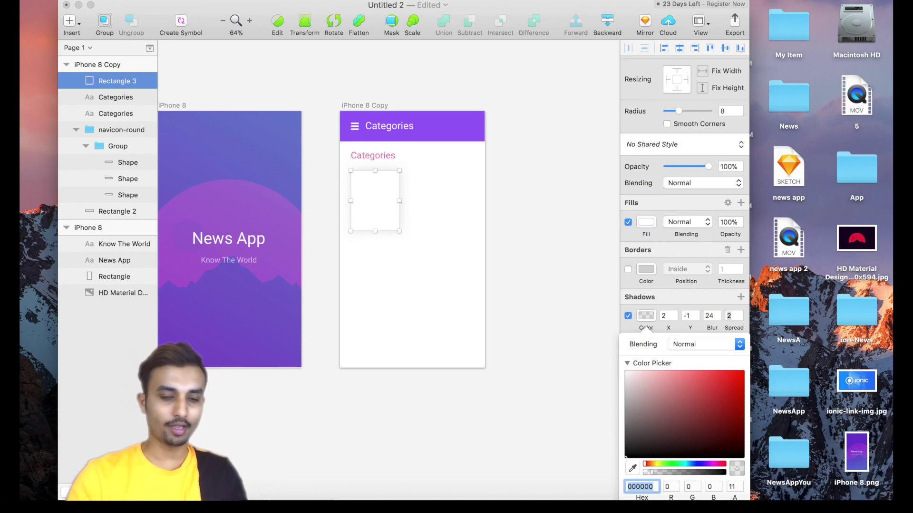
Insert the Ionic image 1_aYqlLoOQSrB8pnBkjrgp3w.jpeg from the Downloads folder into the iPhone 8 Copy artboard.
key(alt+super+l)
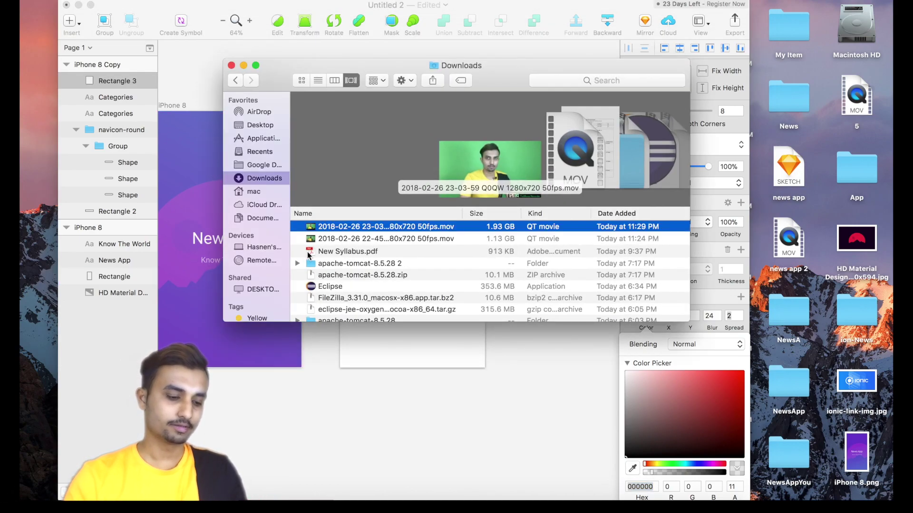
scroll(319, 274, down, 5)
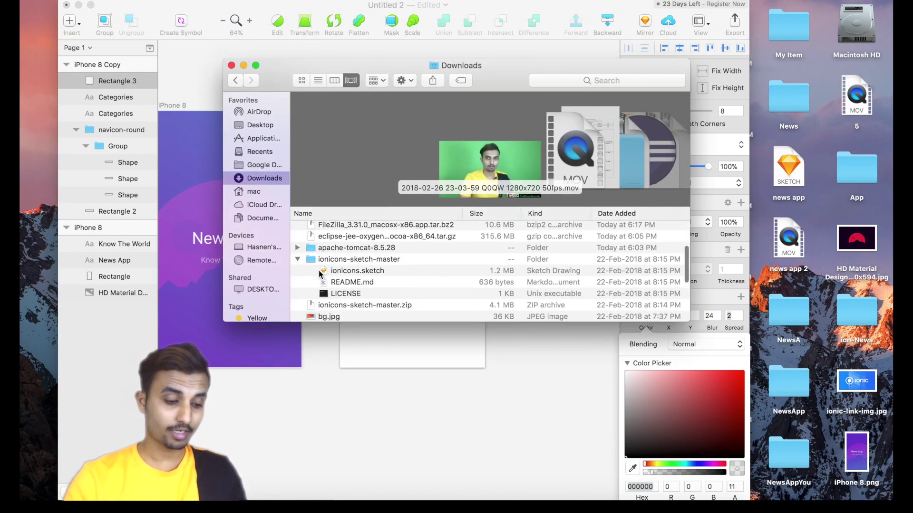
click(349, 270)
scroll(349, 271, down, 2)
scroll(349, 270, down, 4)
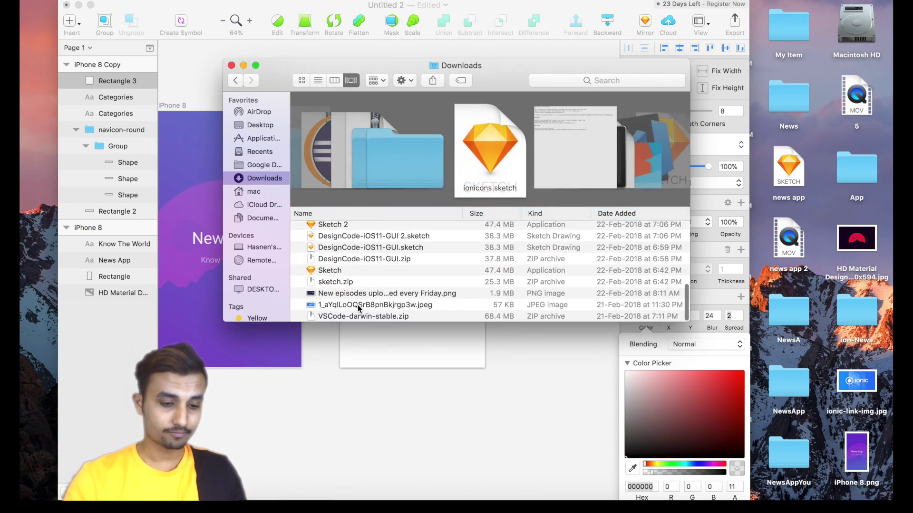
click(357, 305)
drag(357, 304, 374, 345)
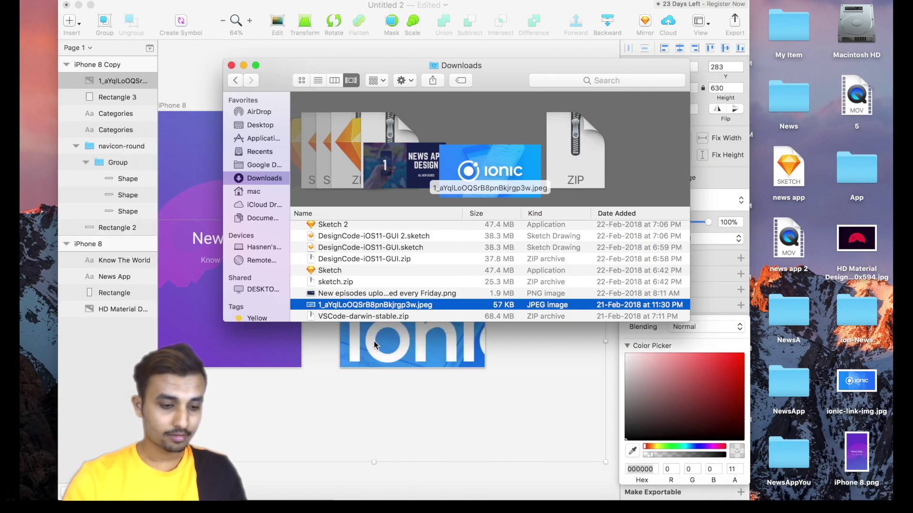
click(373, 344)
Scale the Ionic image down proportionally to about 239 by 125.
scroll(373, 344, down, 3)
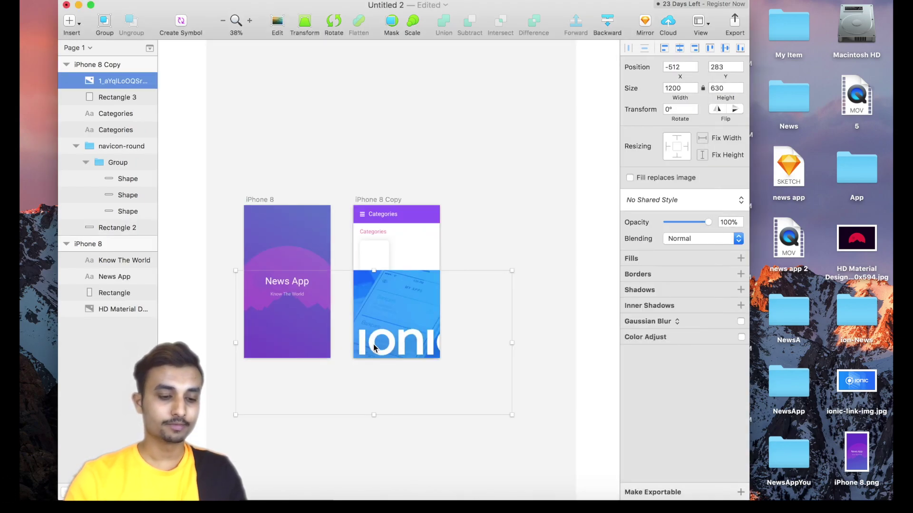
drag(235, 271, 366, 304)
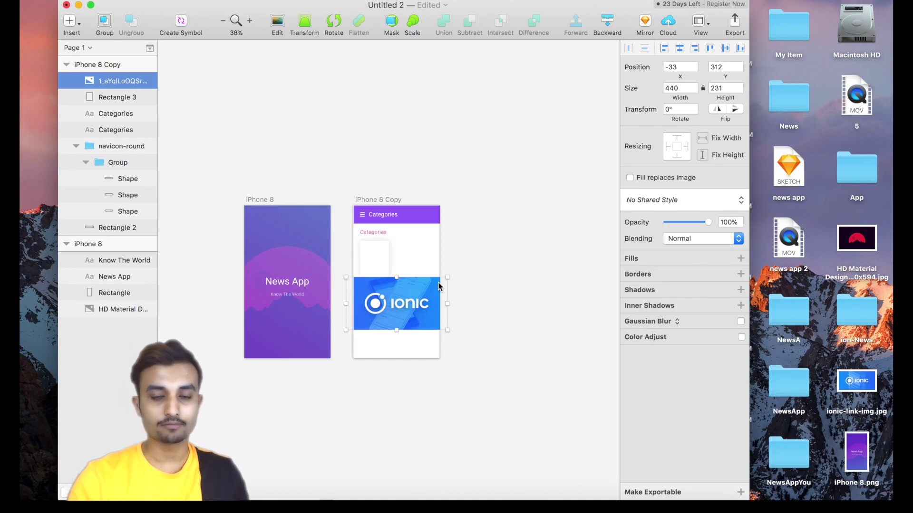
drag(447, 278, 401, 301)
scroll(375, 300, up, 5)
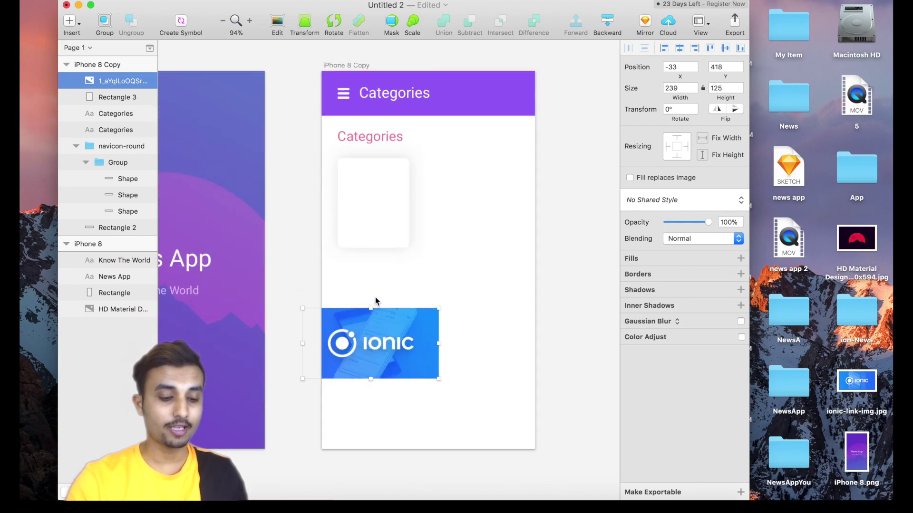
Move the Ionic image over the white card and use the rounded rectangle as its mask.
drag(399, 356, 405, 155)
click(385, 222)
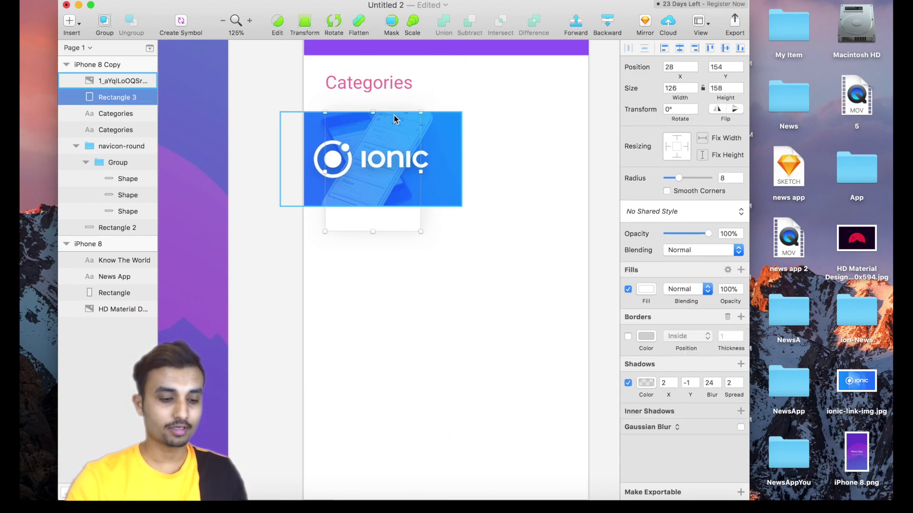
click(391, 22)
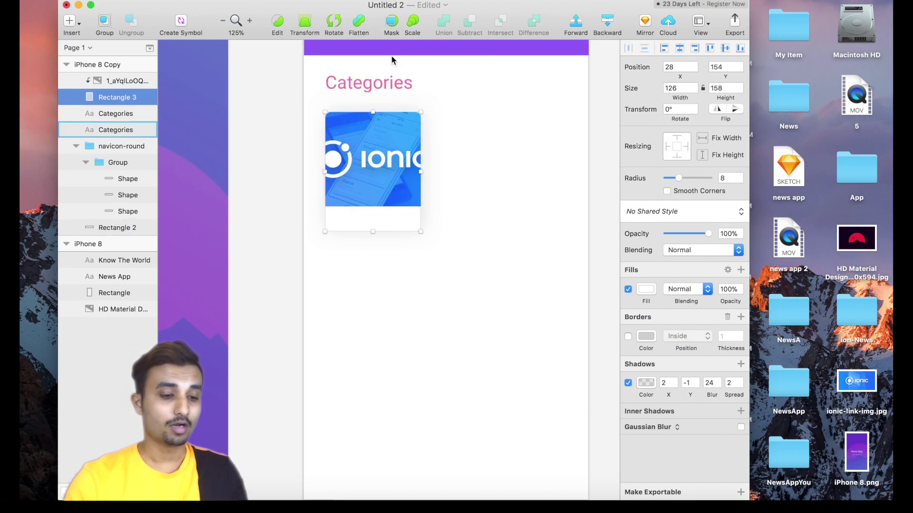
Shrink and reposition the masked Ionic image so its full logo is centred across the upper part of the card.
click(382, 177)
drag(382, 177, 383, 166)
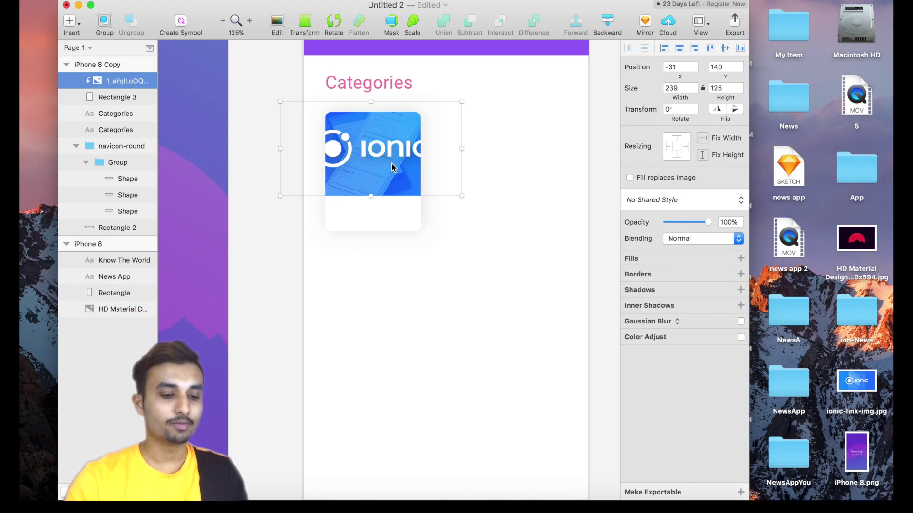
drag(462, 198, 432, 185)
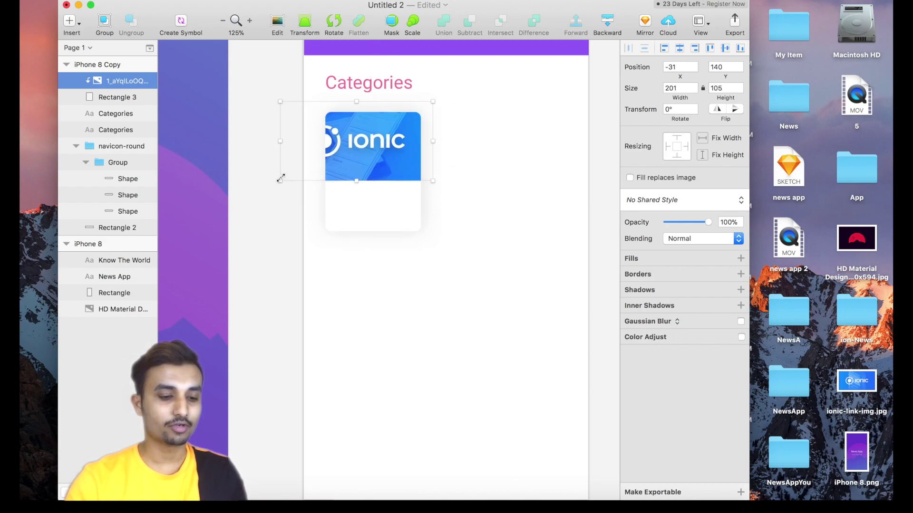
drag(281, 178, 310, 166)
drag(371, 140, 372, 151)
click(371, 189)
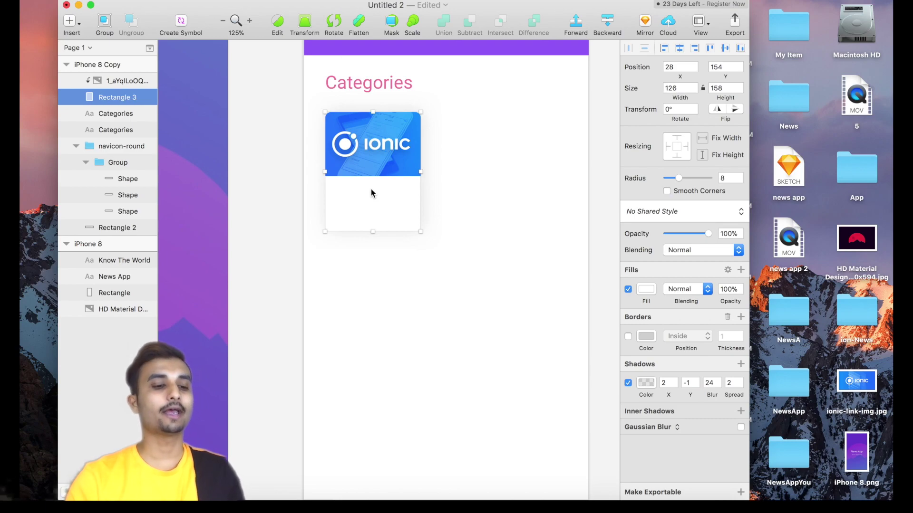
Add the text "This is title" just below the Ionic image on the card.
click(75, 25)
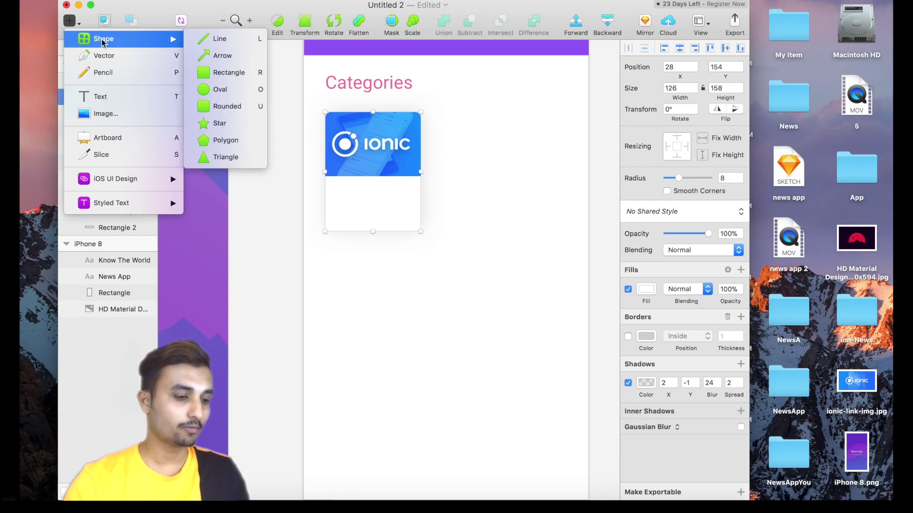
click(116, 96)
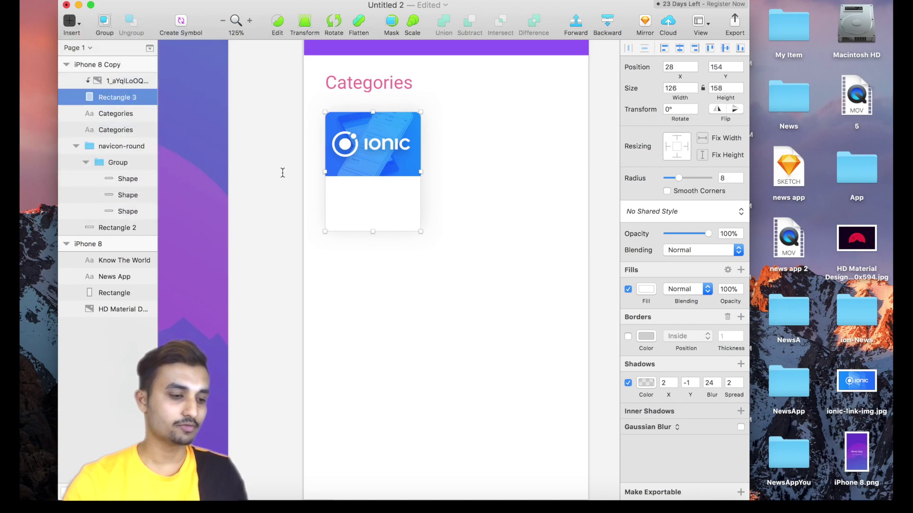
click(344, 186)
key(BackSpace)
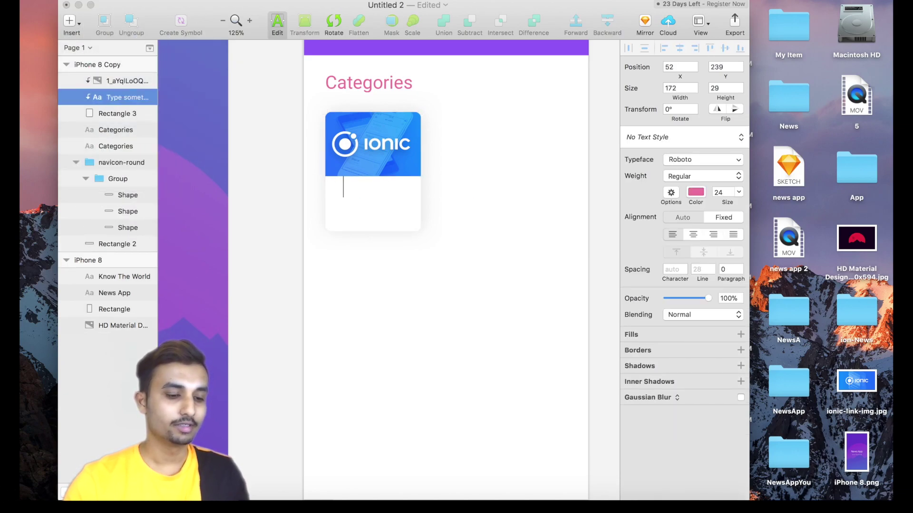
text(Thi)
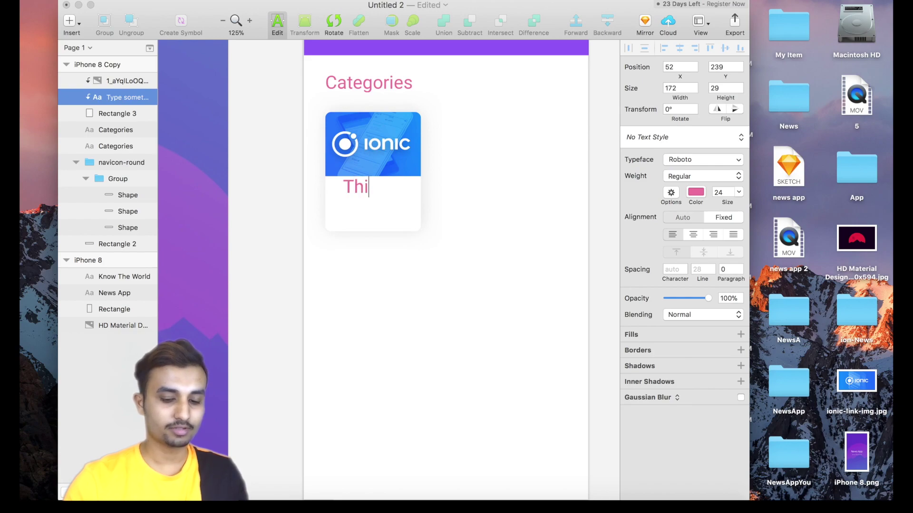
text(s is ti)
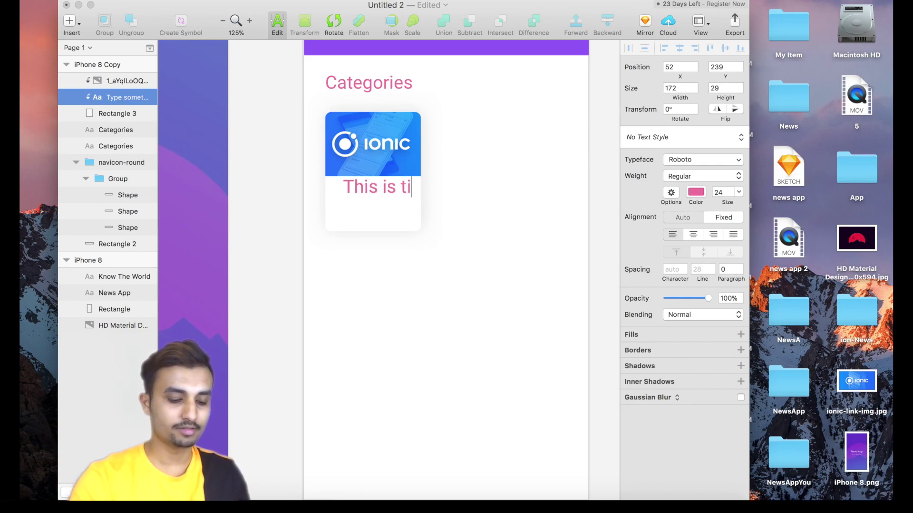
text(tle)
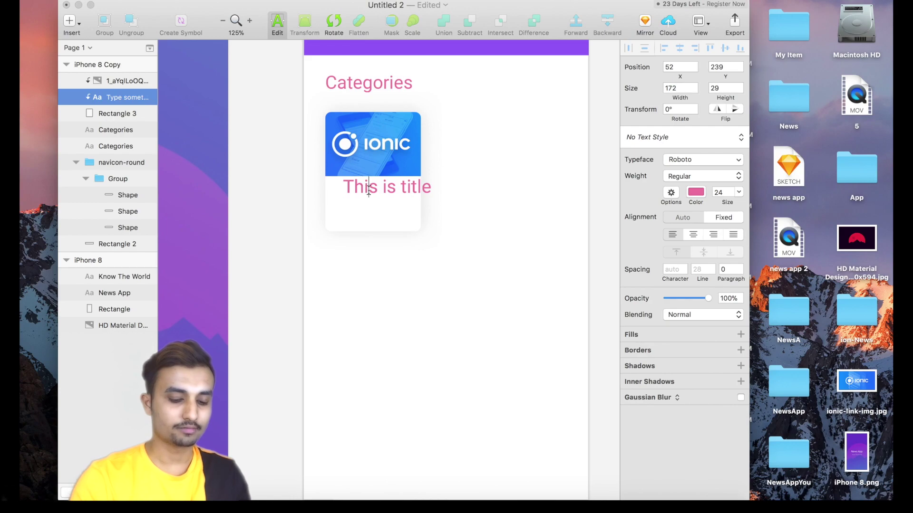
Format the "This is title" text as black (000000), Roboto Light, size 21.
key(super+a)
click(696, 193)
click(696, 194)
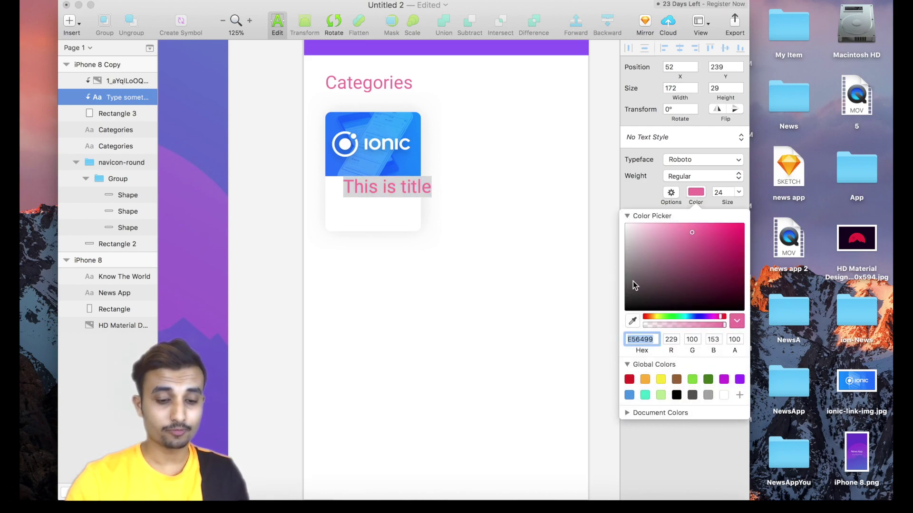
drag(625, 300, 627, 314)
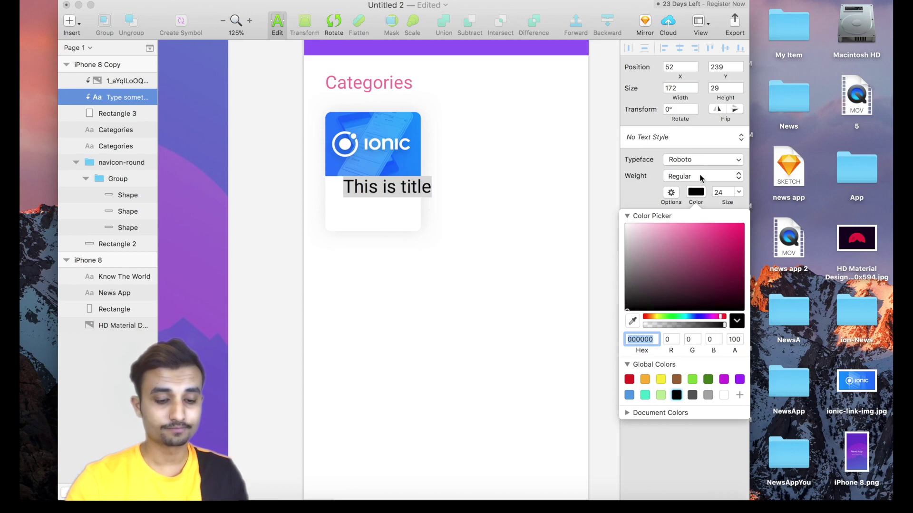
click(701, 172)
click(694, 201)
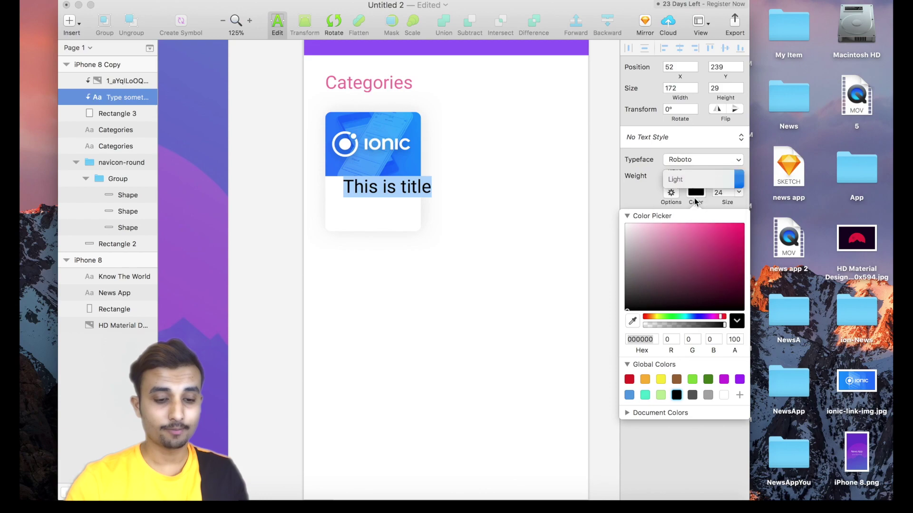
drag(727, 205, 727, 202)
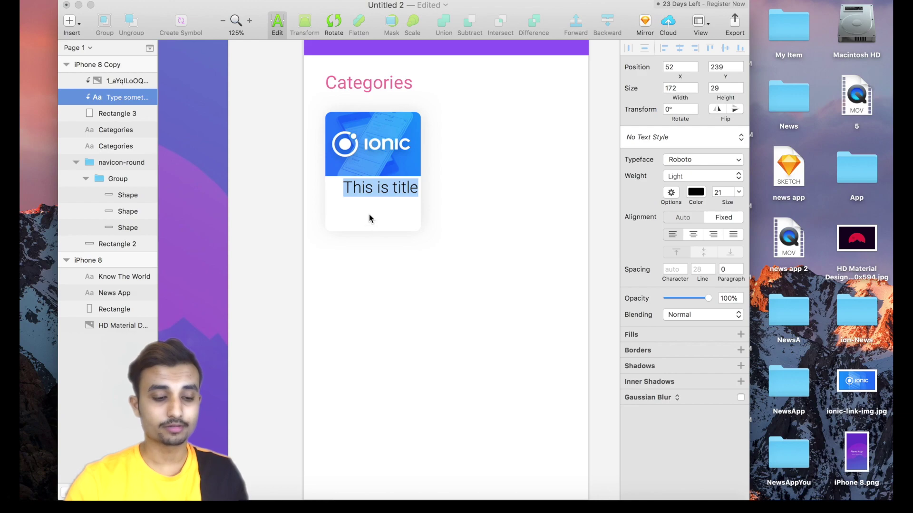
Position the title text inside the card below the image, at X 34, Y 249.
key(Escape)
drag(381, 190, 366, 190)
key(Right)
key(Right)
key(Right)
key(Right)
key(Right)
key(Right)
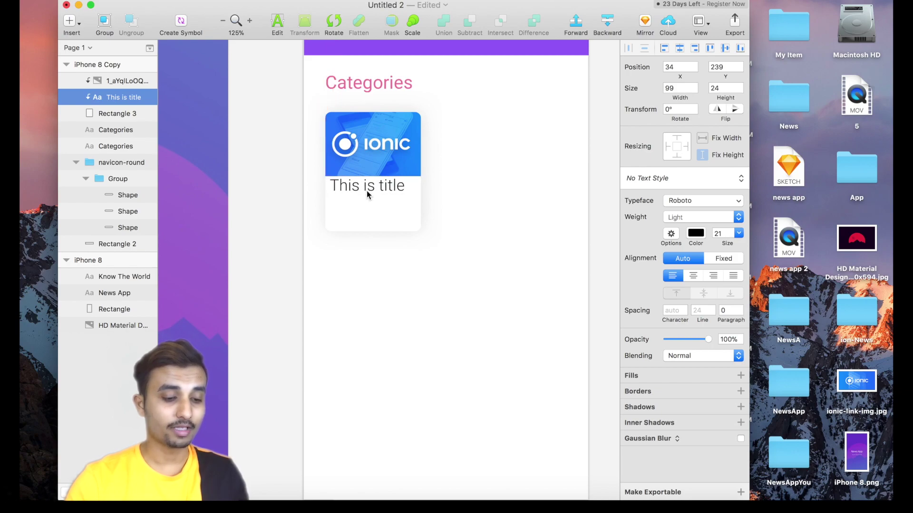
key(Down)
key(Down)
key(Down)
key(Down)
key(Down)
key(Down)
key(Down)
key(Down)
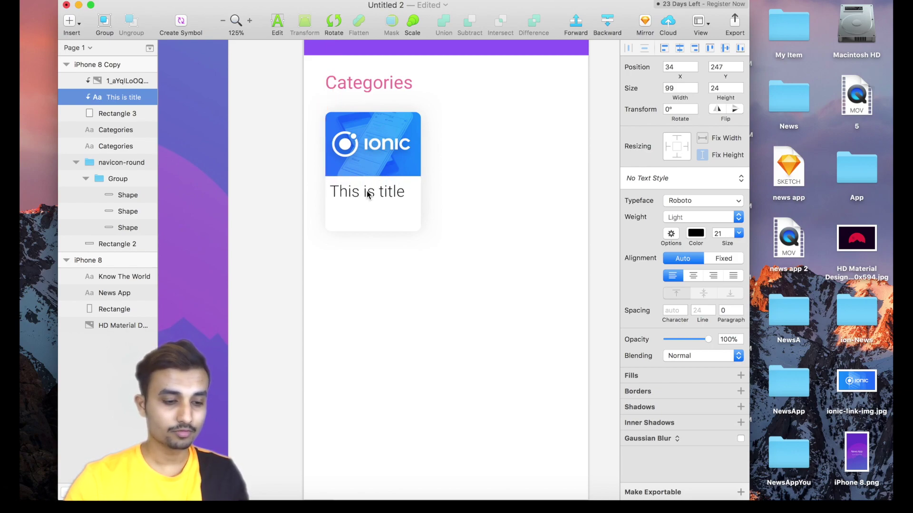
key(Down)
key(Down)
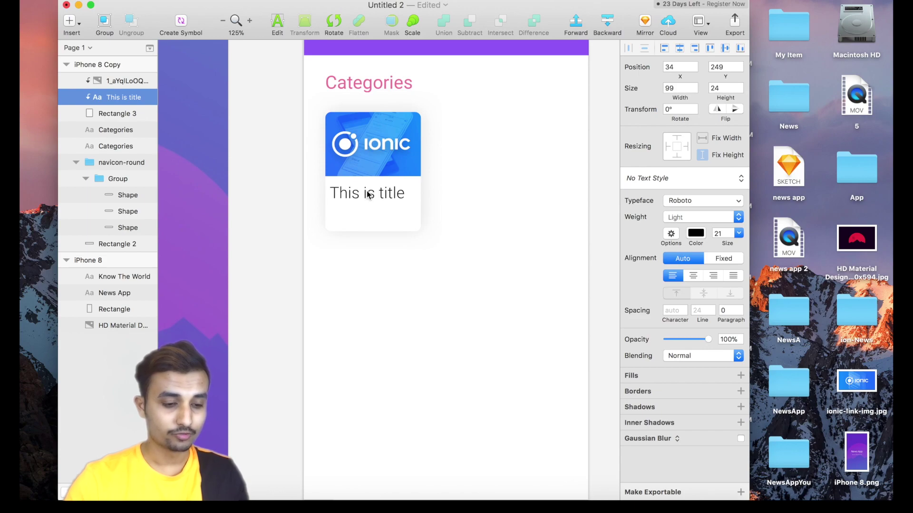
Duplicate the title text and make the copy ignore the underlying mask.
click(374, 219)
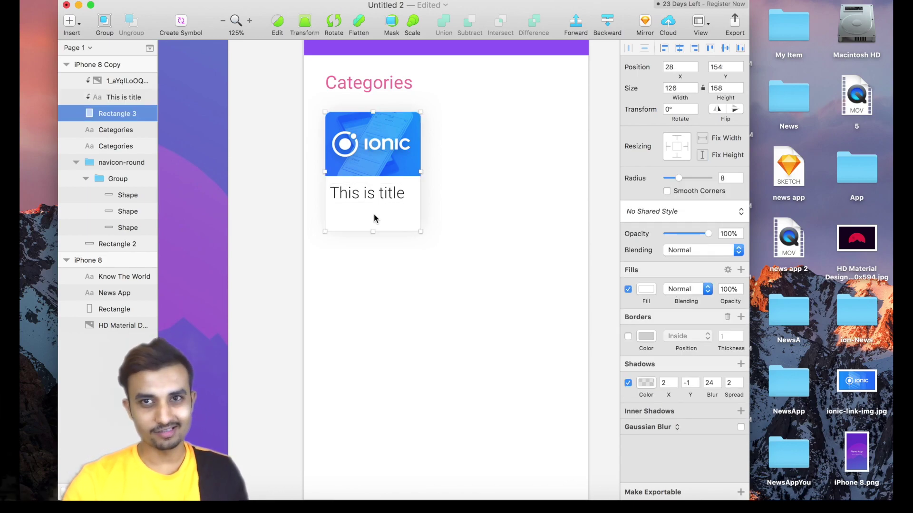
click(372, 188)
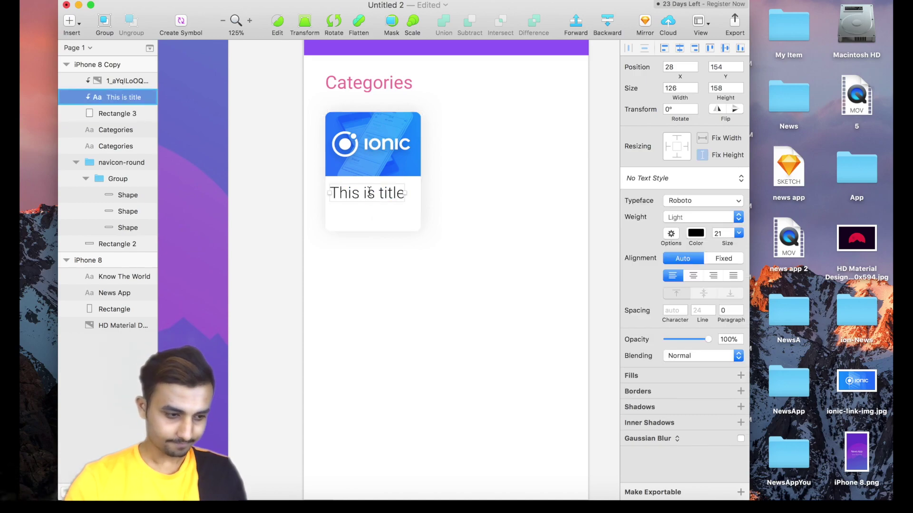
double_click(369, 191)
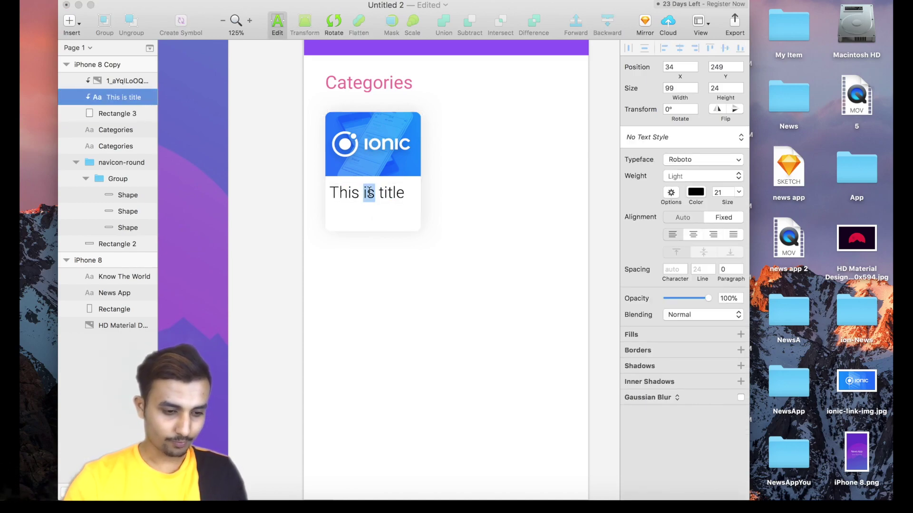
triple_click(391, 192)
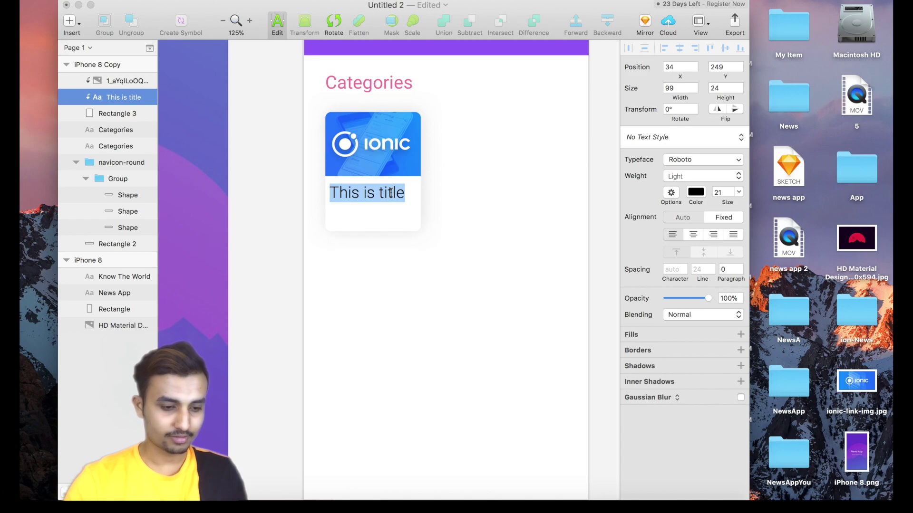
click(390, 192)
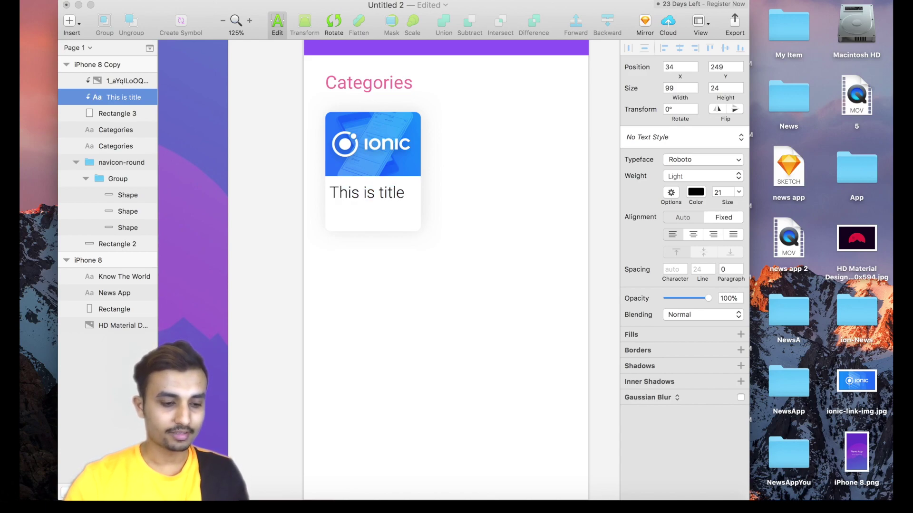
key(Escape)
key(super+d)
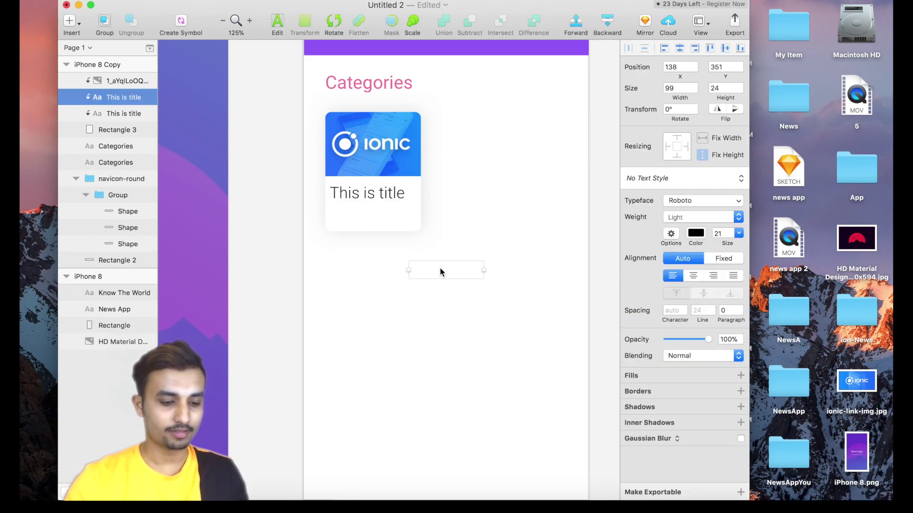
right_click(125, 99)
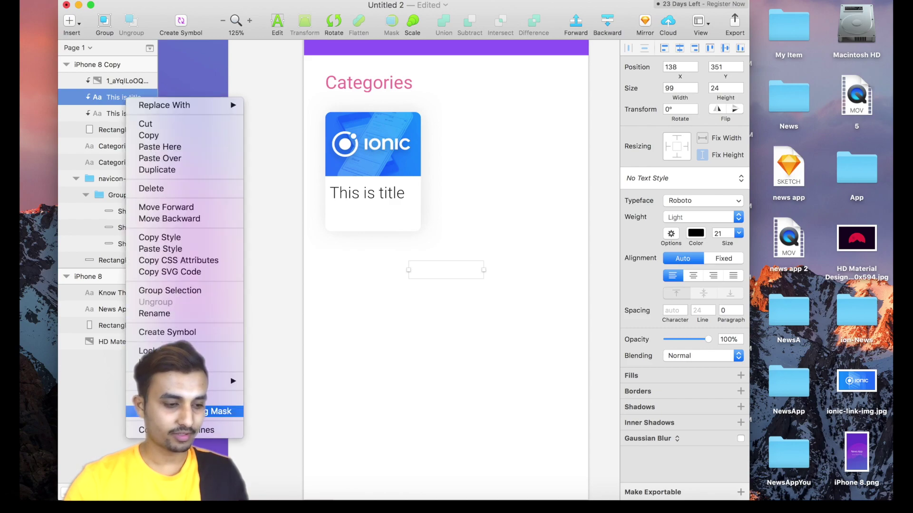
key(Escape)
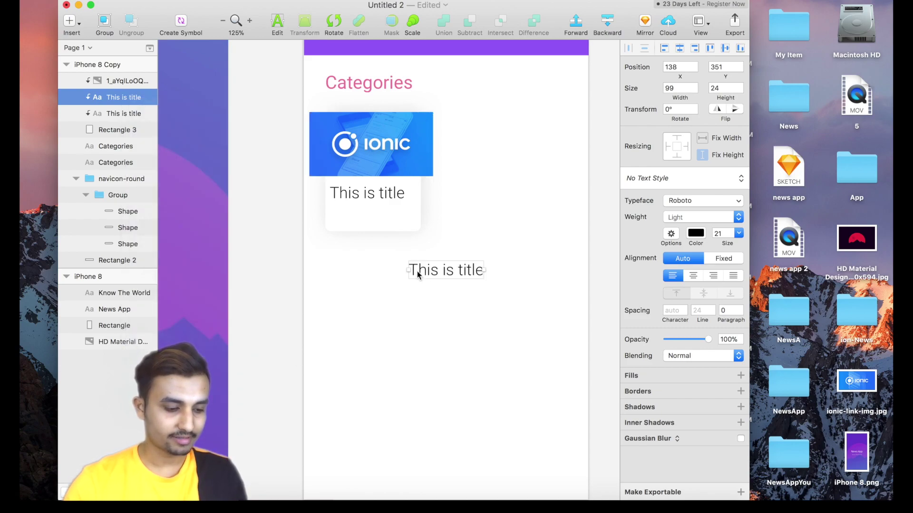
Bring the copied text above the Ionic image in the layer order and place it directly under the title at X 34, Y 273.
drag(439, 271, 360, 214)
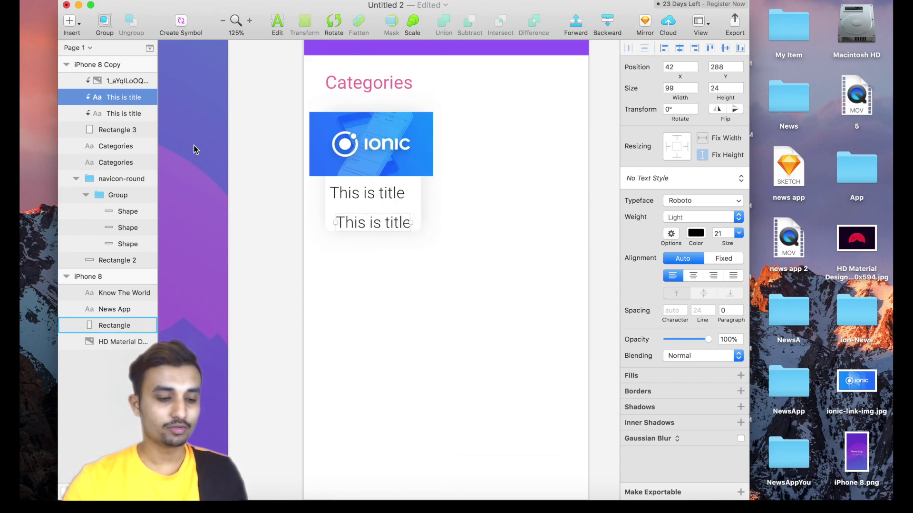
drag(114, 99, 113, 73)
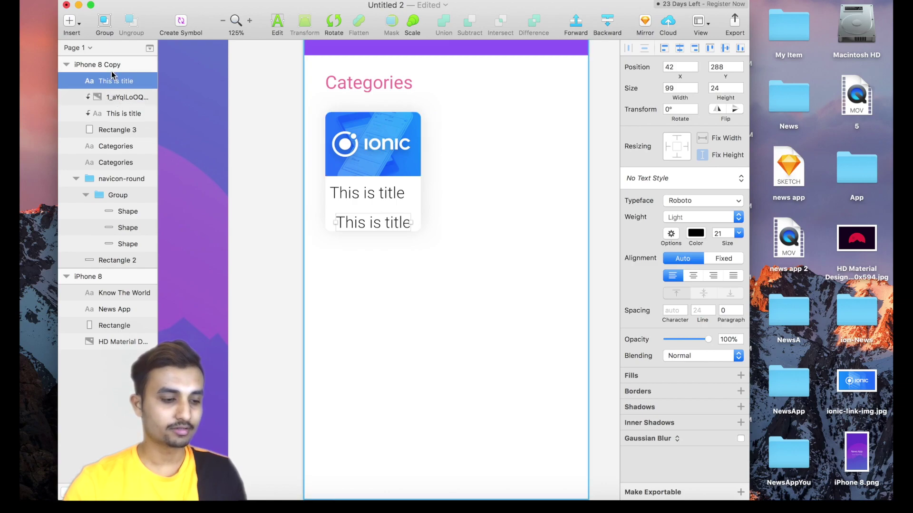
drag(371, 221, 365, 213)
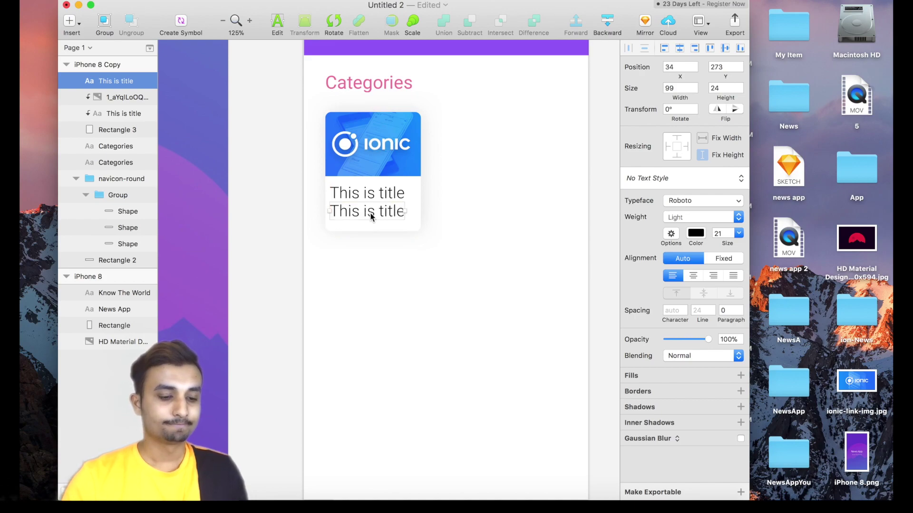
Replace the copied title's text with the date "24-Feb-18".
double_click(369, 211)
triple_click(369, 212)
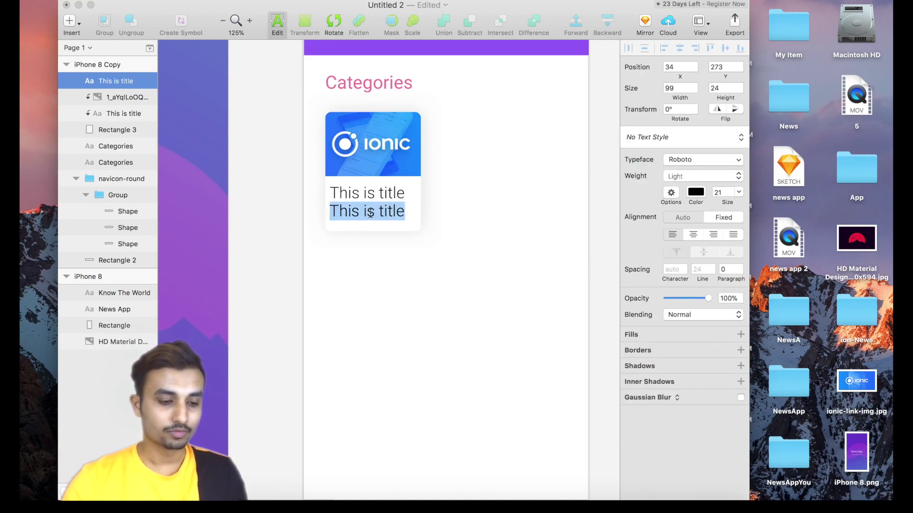
key(BackSpace)
text(24-feb)
key(BackSpace)
text(eb)
key(Left)
key(Left)
key(BackSpace)
text(F)
key(Right)
key(Right)
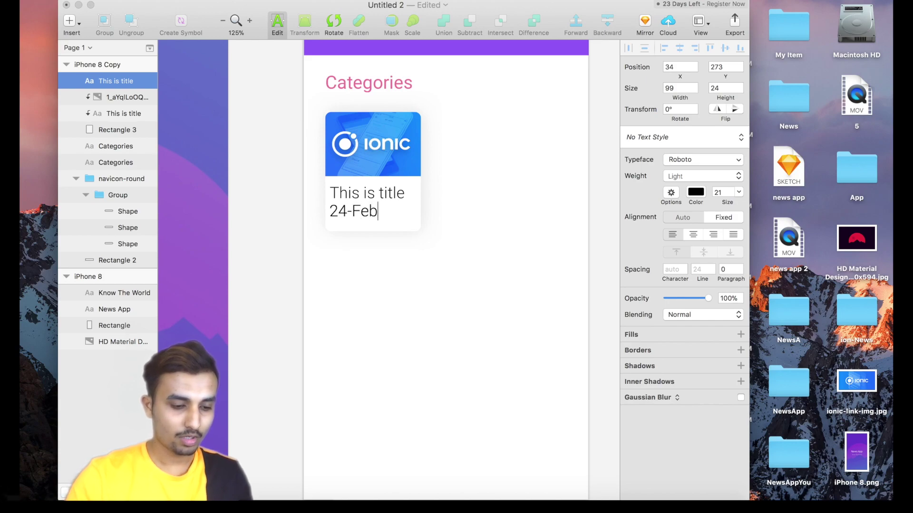
text(-18)
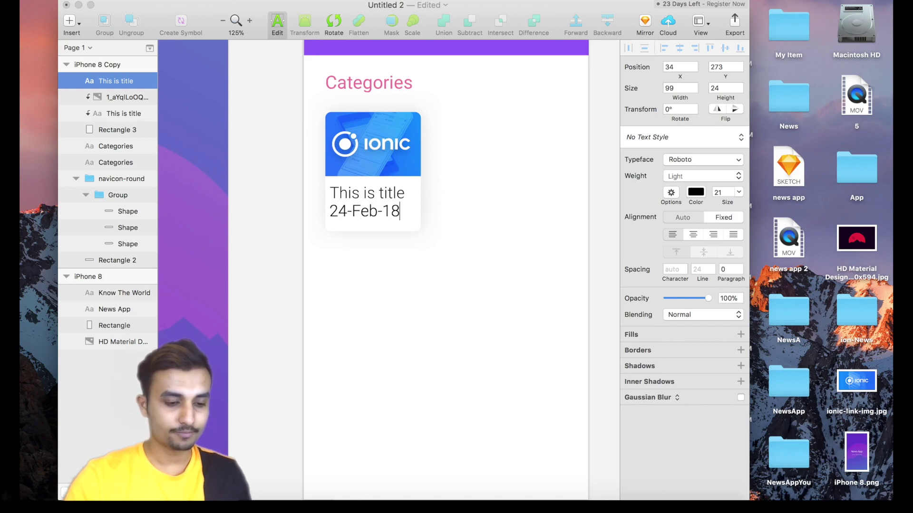
Set the font size of the "24-Feb-18" date text to 15.
triple_click(359, 213)
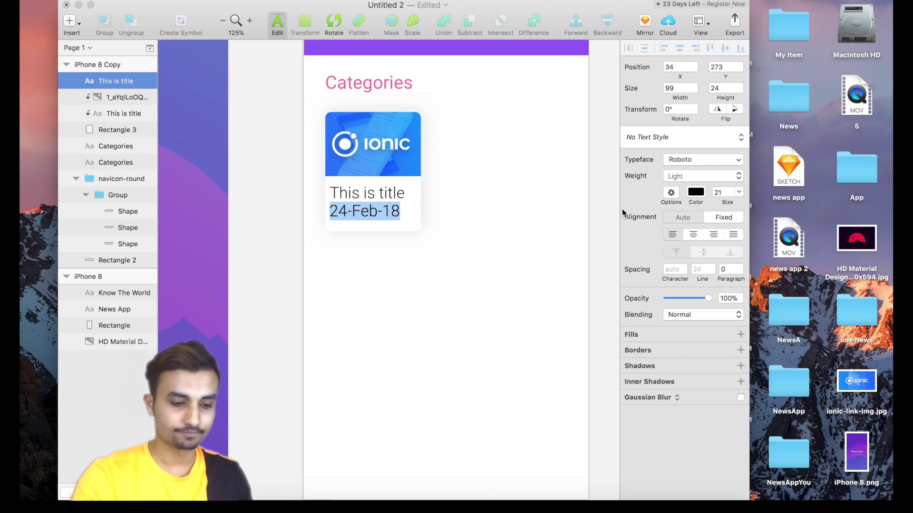
drag(730, 207, 727, 202)
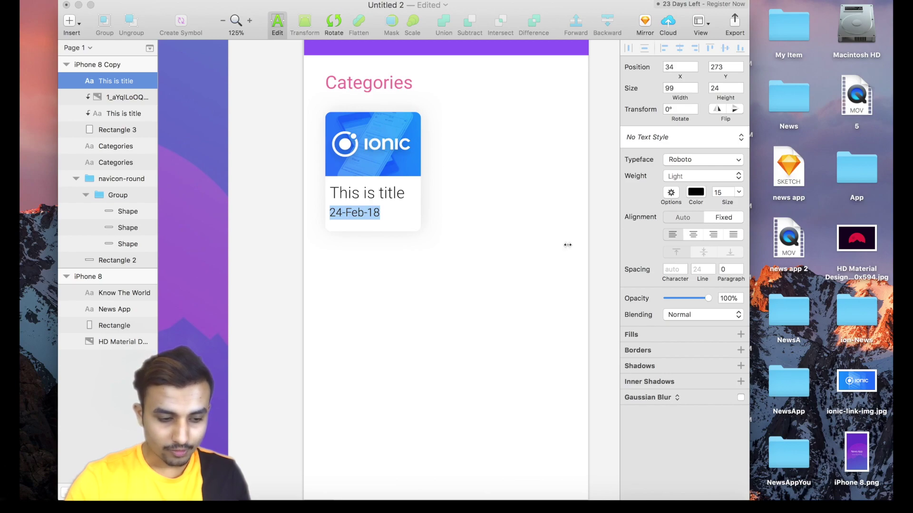
key(Right)
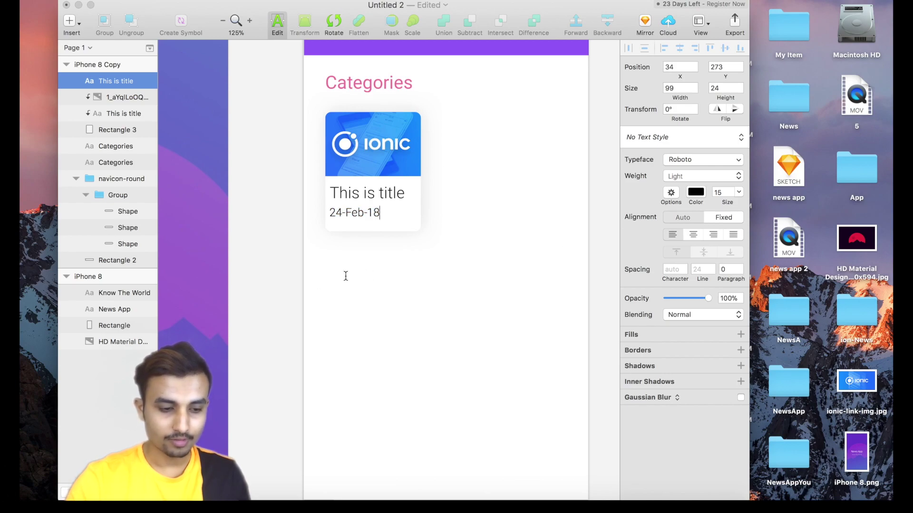
click(366, 278)
Reposition the date text below the title, slightly indented, at about X 39, Y 280.
click(350, 214)
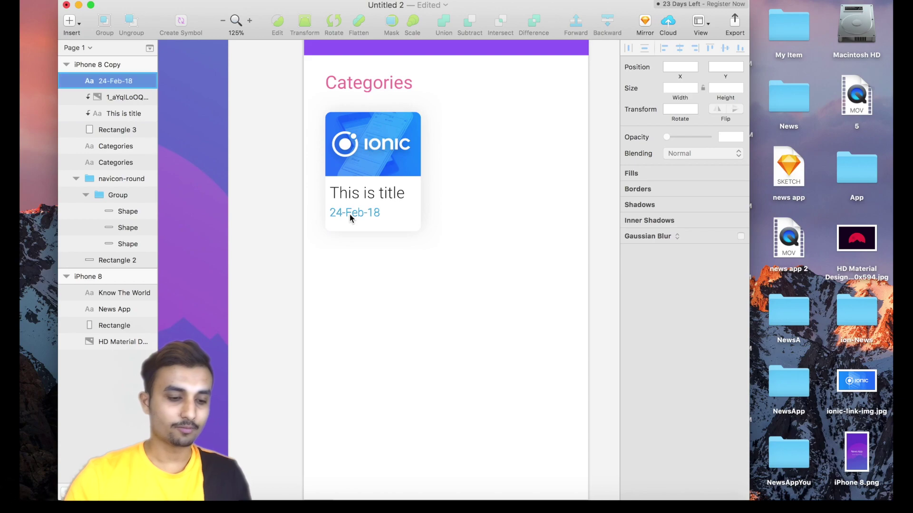
drag(351, 214, 355, 220)
key(Up)
key(Up)
key(Up)
key(Up)
key(Up)
key(Up)
key(Up)
key(Up)
key(Up)
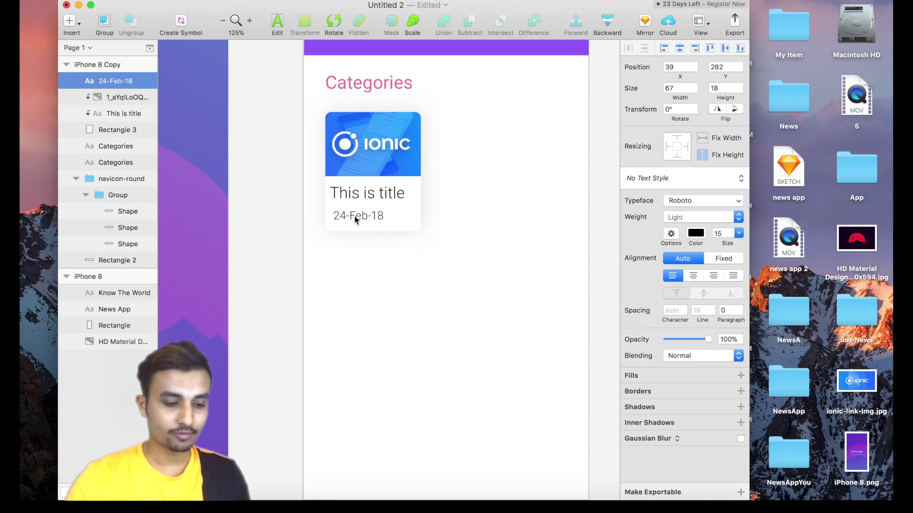
key(Right)
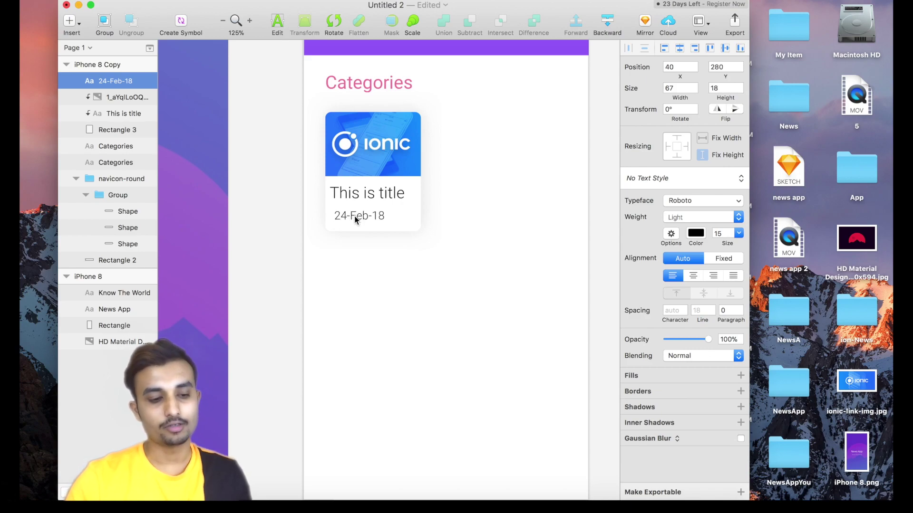
Recolor the entire "24-Feb-18" date text to dark gray 514F4F with an alpha of 91.
double_click(364, 216)
double_click(364, 217)
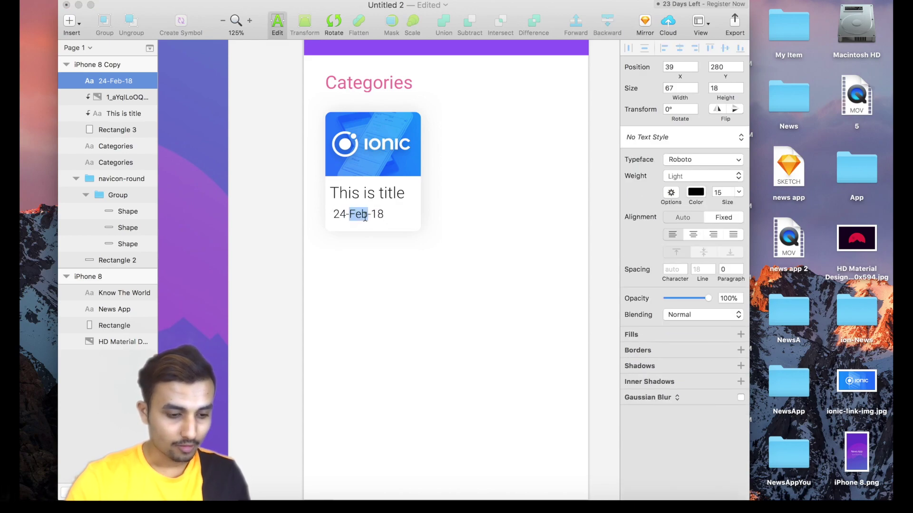
click(371, 215)
double_click(372, 215)
click(371, 215)
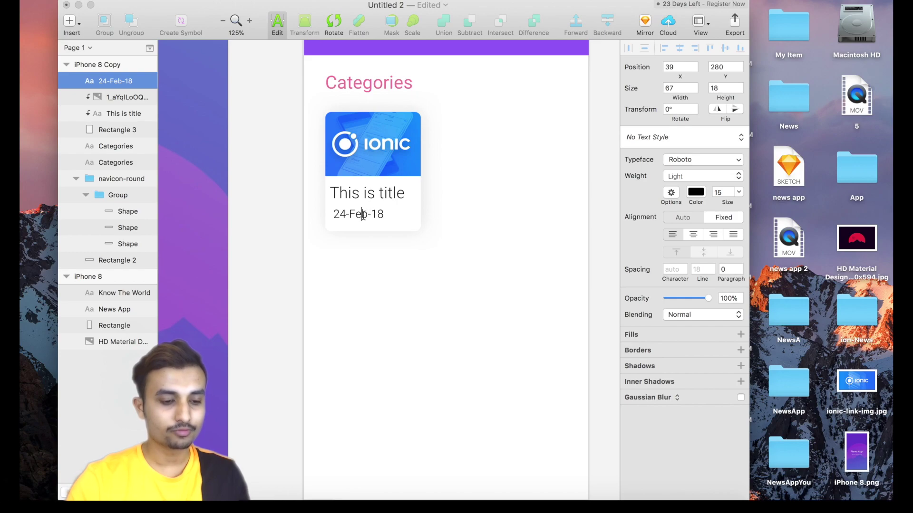
triple_click(363, 215)
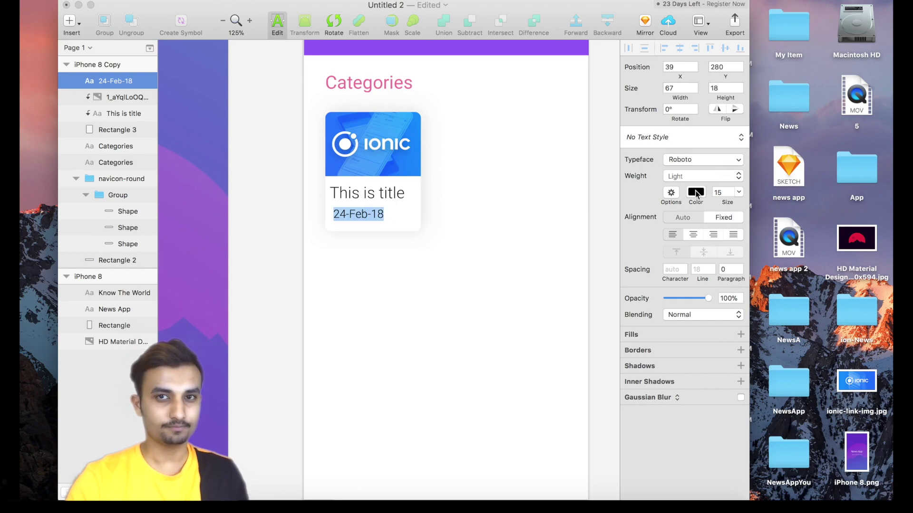
click(674, 221)
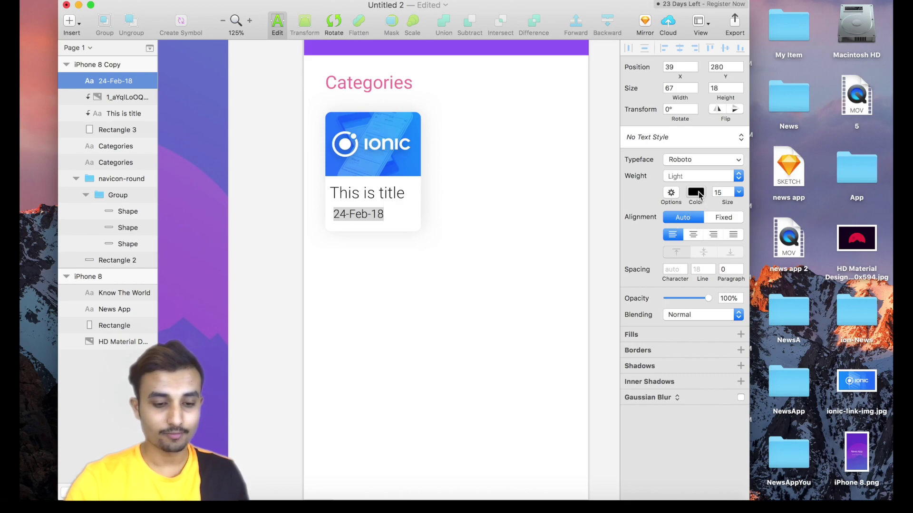
click(696, 193)
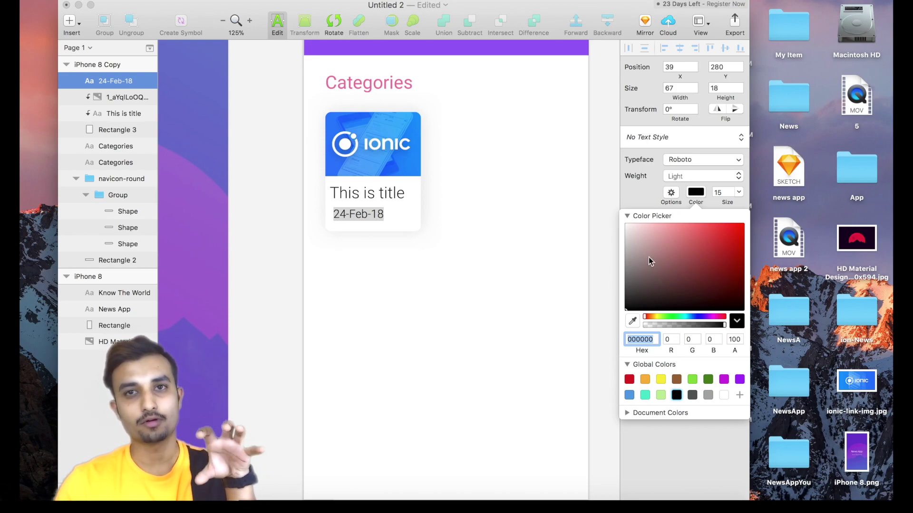
drag(627, 278, 628, 284)
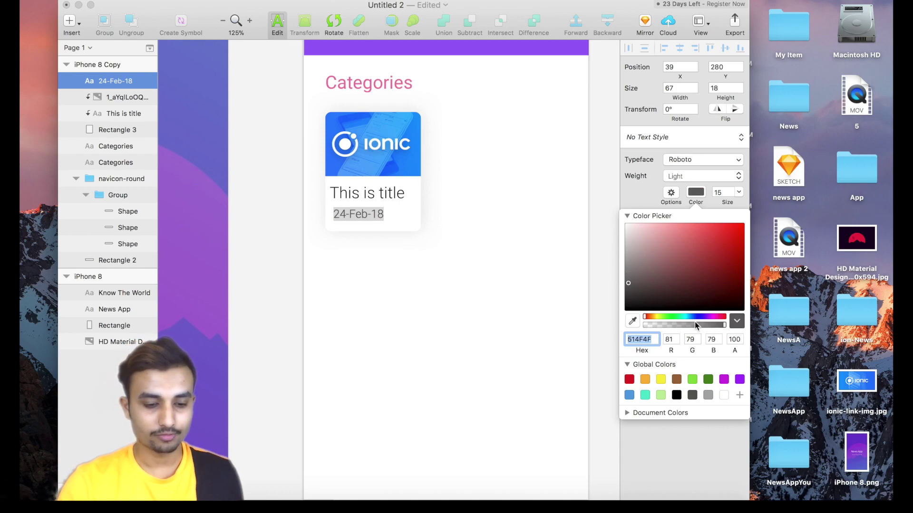
click(719, 325)
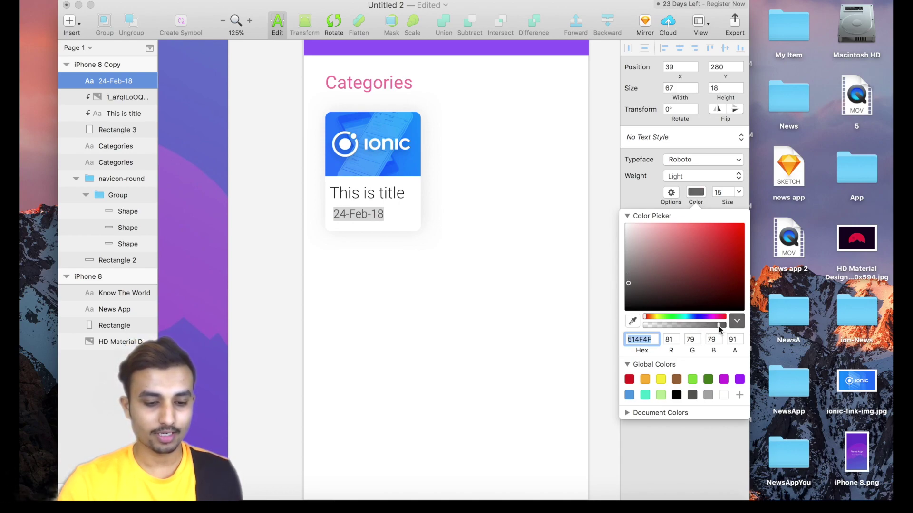
click(706, 199)
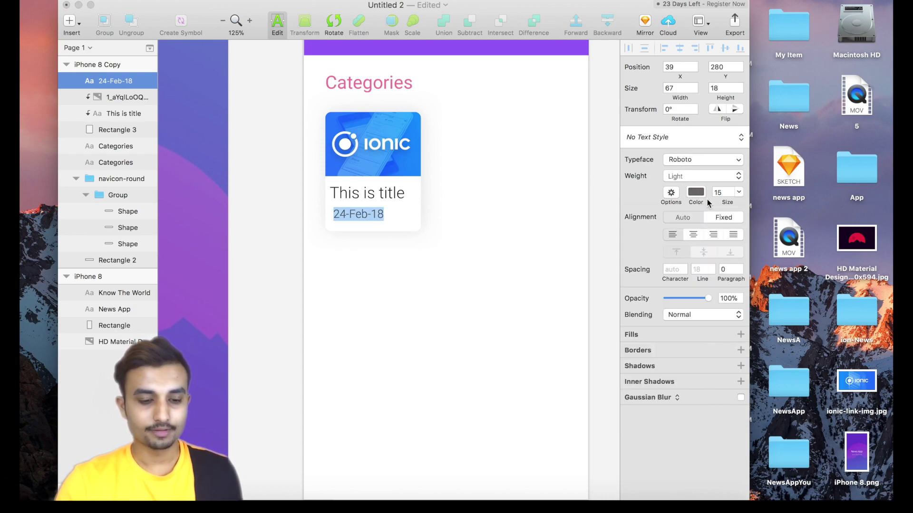
key(Escape)
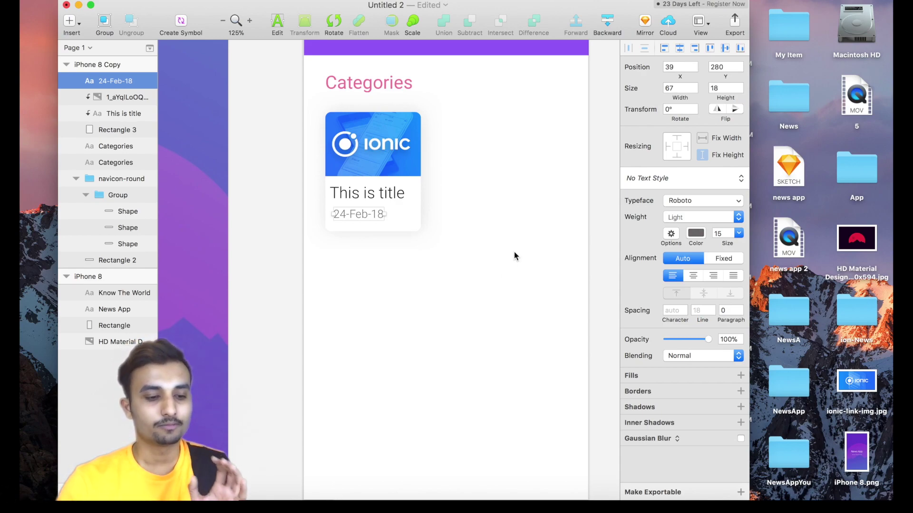
scroll(515, 256, down, 3)
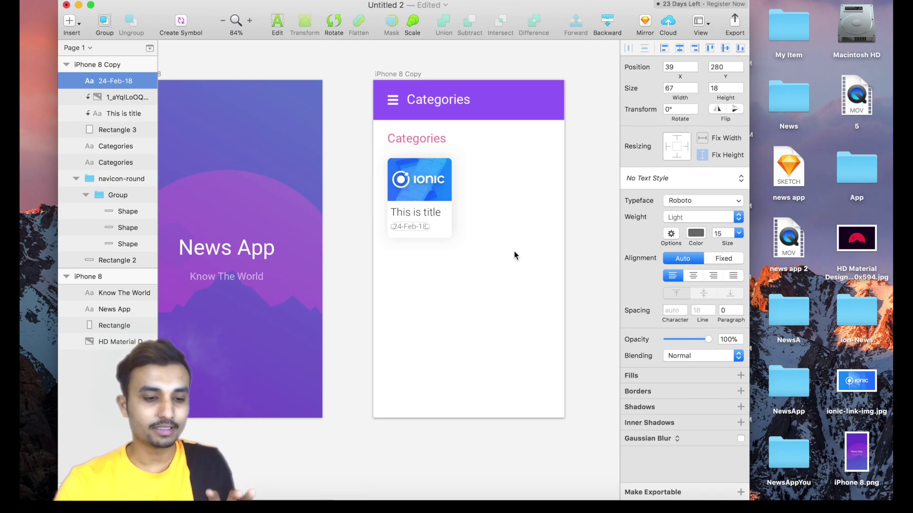
shift+click(422, 235)
shift+click(418, 213)
shift+click(418, 140)
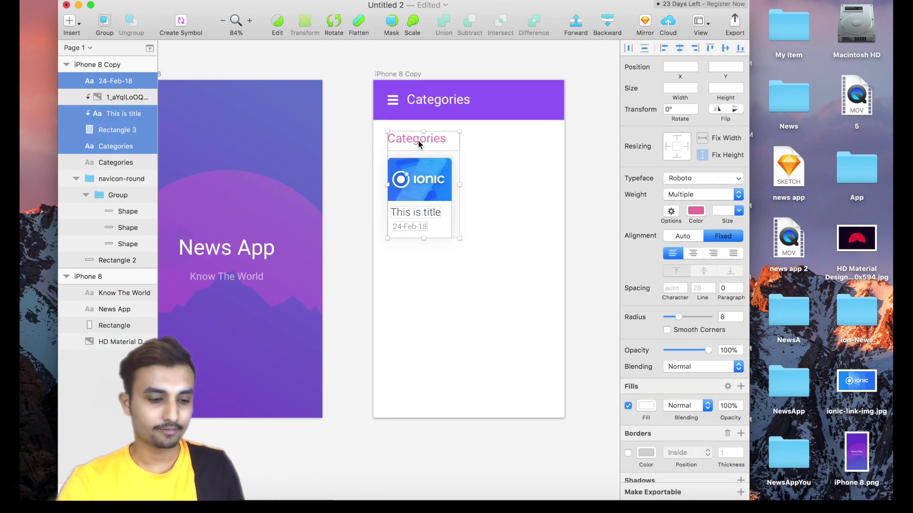
shift+click(426, 189)
Duplicate the complete Ionic card, including its background, image, title and date, and place the copy beside the original.
click(117, 129)
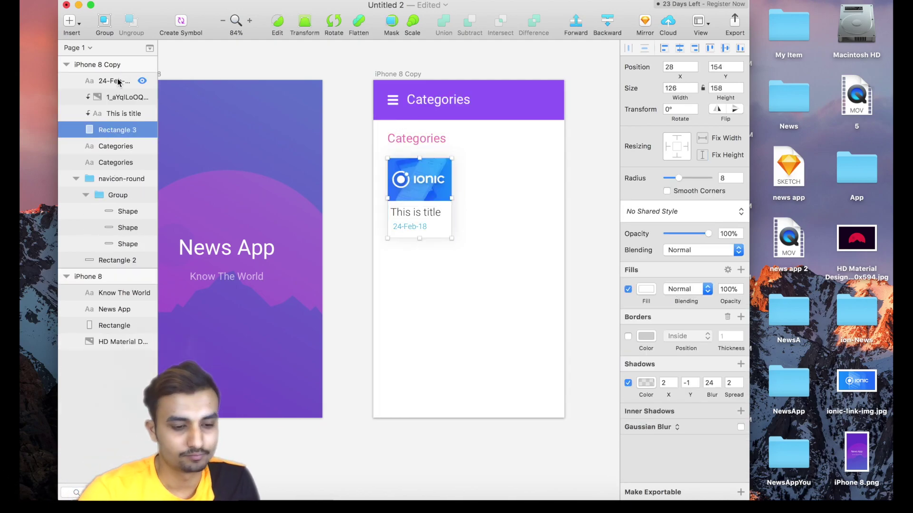
shift+click(118, 81)
key(super+d)
drag(406, 220, 479, 220)
Tighten the gap between the two cards and add a third card copy to the row, running past the artboard's right edge.
super+click(113, 99)
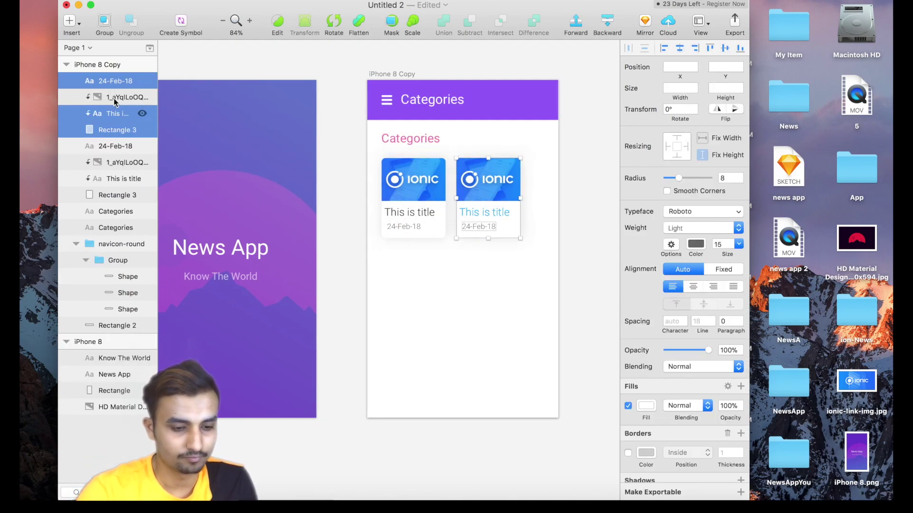
click(487, 273)
drag(487, 273, 482, 202)
drag(483, 202, 556, 202)
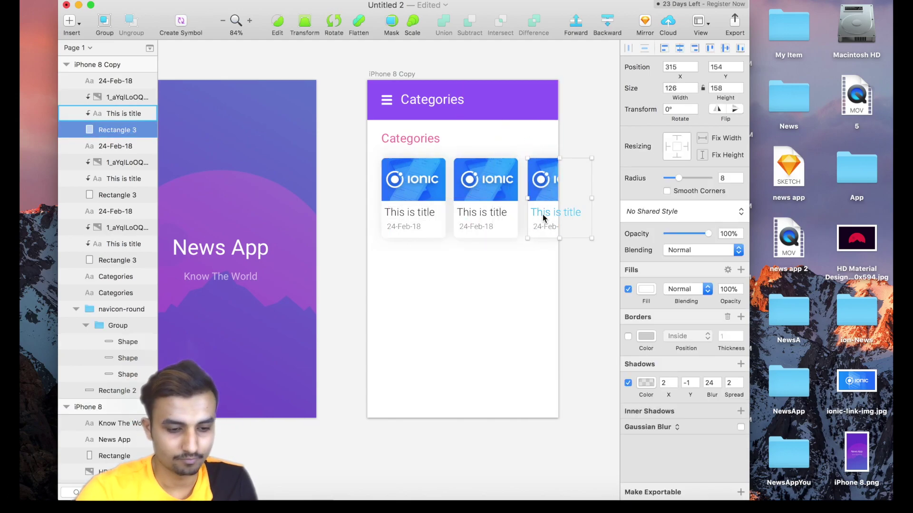
Try to duplicate the pink Categories heading together with its row of three cards.
click(398, 251)
click(404, 226)
drag(376, 154, 434, 230)
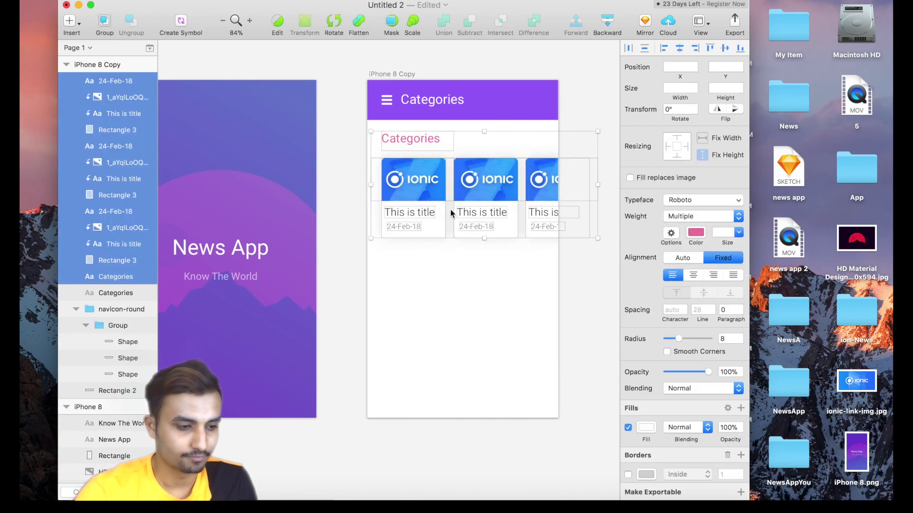
key(super+d)
key(super+z)
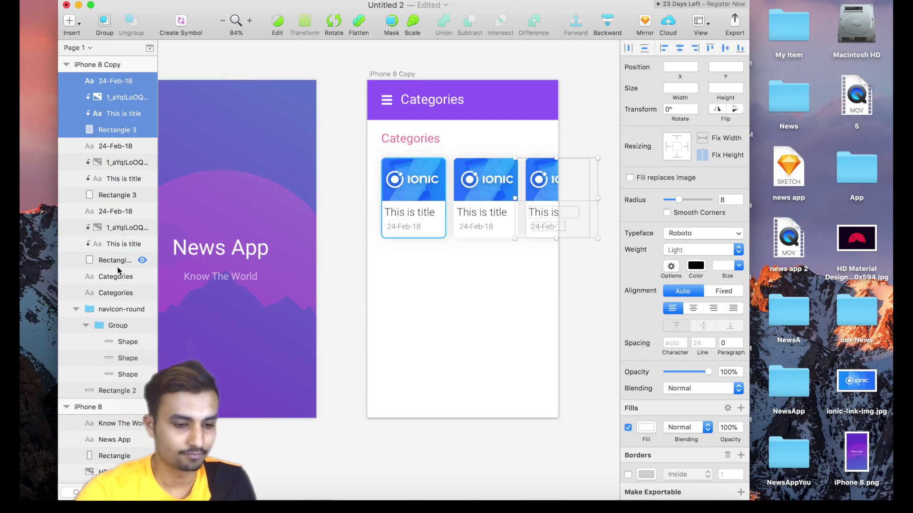
Duplicate the pink Categories heading with its three-card row twice, stacking the copies below the first row.
click(116, 277)
super+click(111, 80)
shift+click(111, 80)
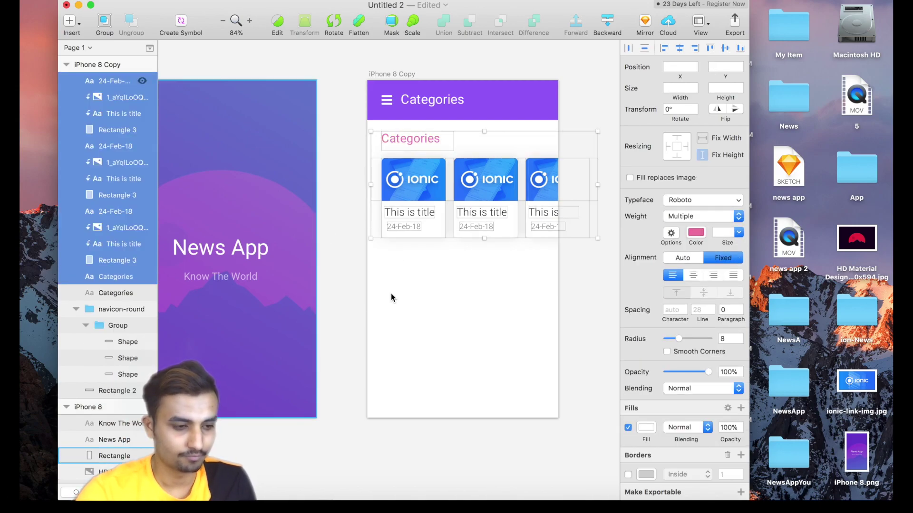
key(super+d)
drag(483, 202, 483, 394)
key(super+d)
click(606, 329)
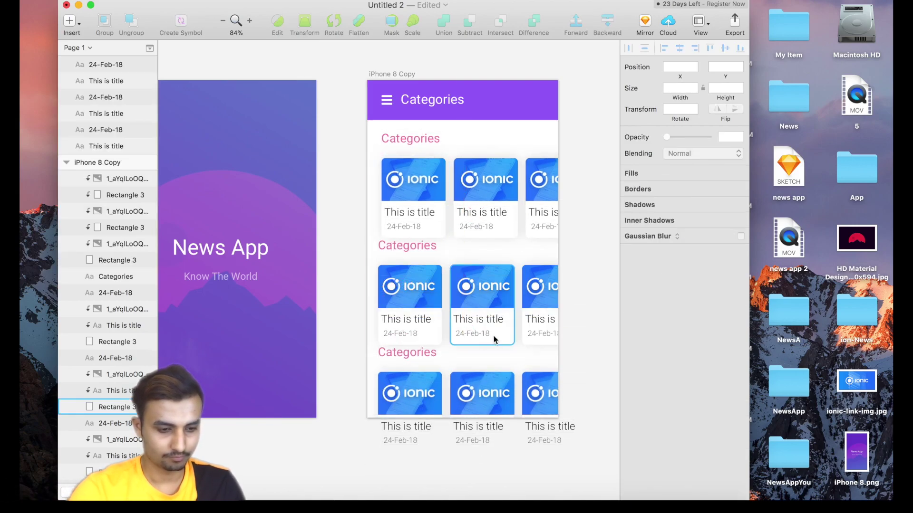
Move the bottom row's stray title and date text layers back into the iPhone 8 Copy artboard.
click(121, 130)
shift+click(122, 146)
shift+click(108, 67)
drag(109, 71, 108, 164)
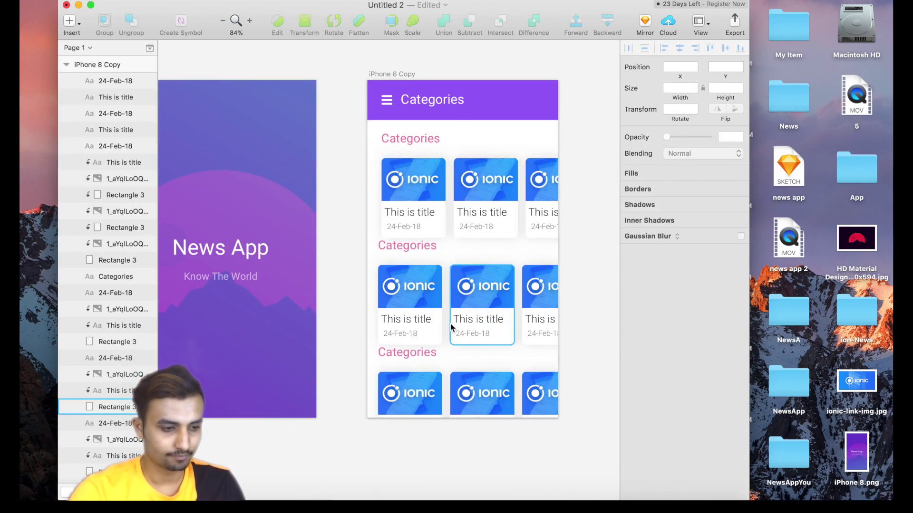